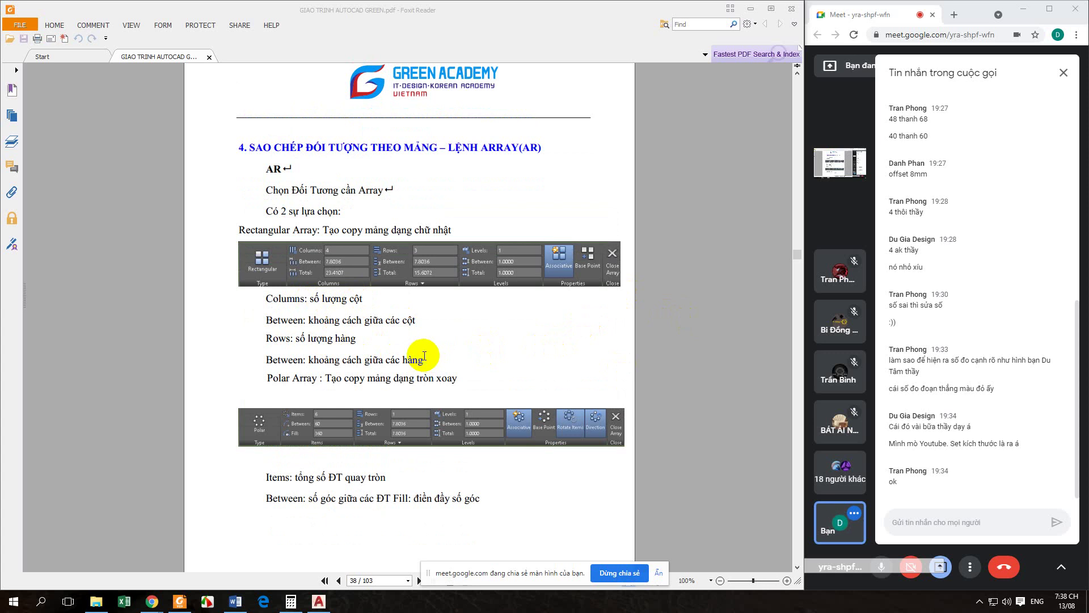
Step: Review the PDF manual's section on the Array command, covering its rectangular and polar options
scroll(369, 457, "down", 1)
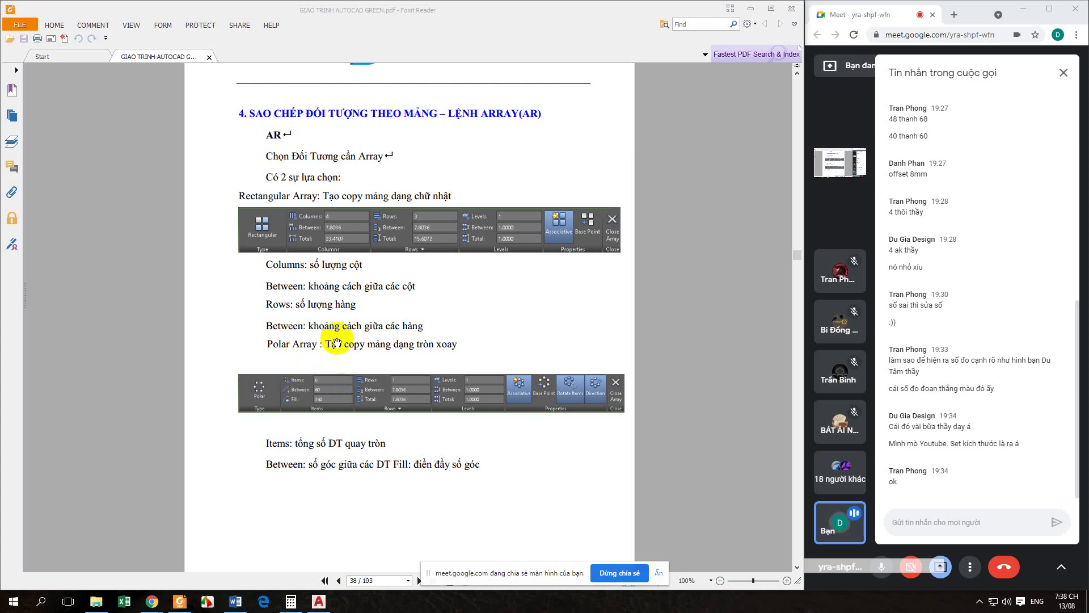
scroll(259, 432, "down", 2)
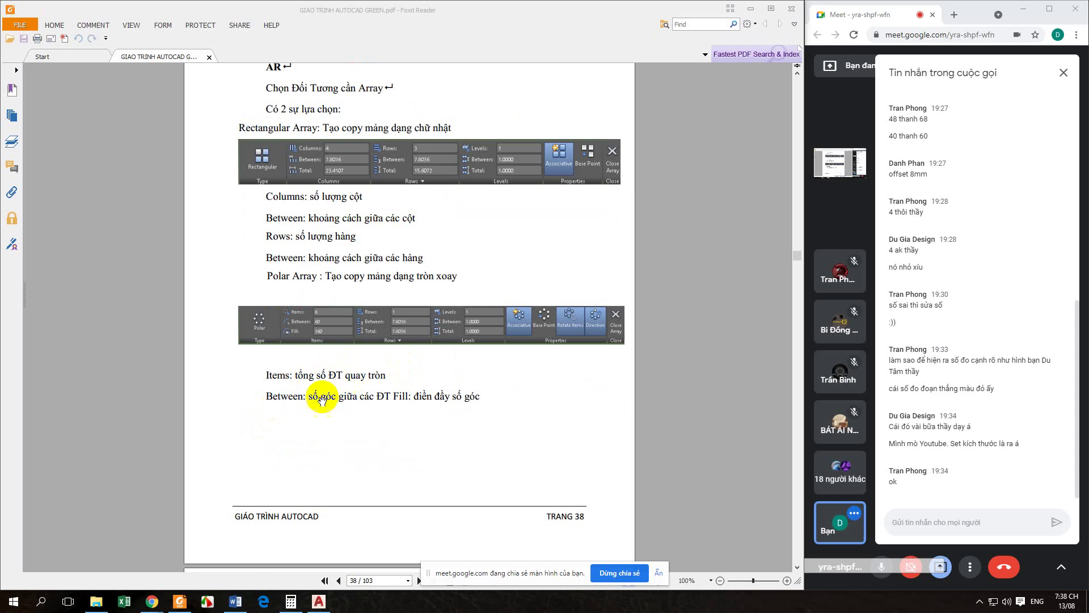
scroll(325, 407, "down", 1)
scroll(324, 403, "down", 6)
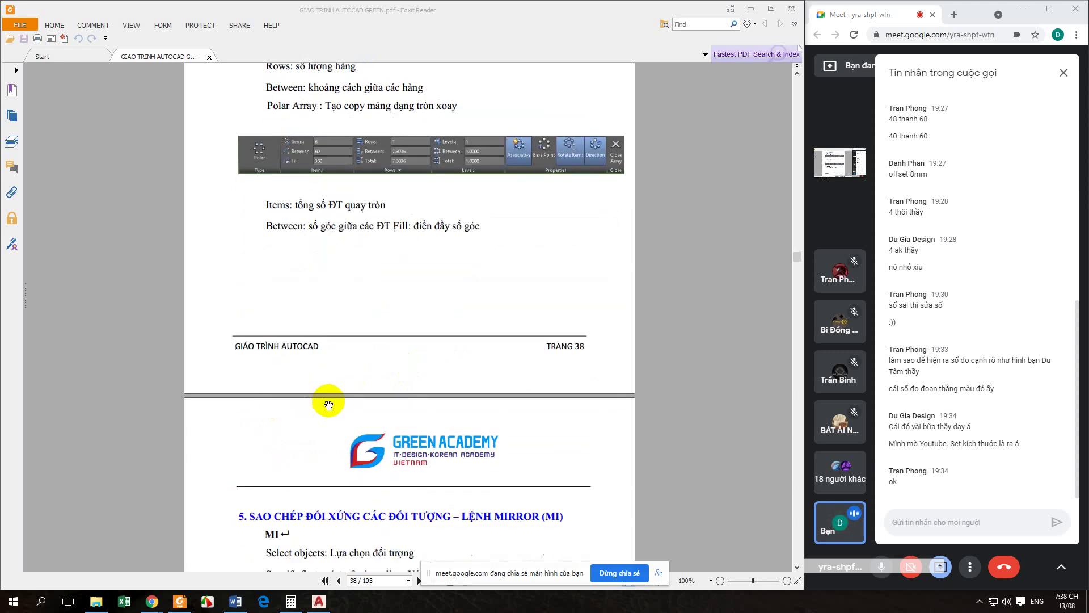
scroll(329, 403, "up", 4)
scroll(318, 409, "up", 5)
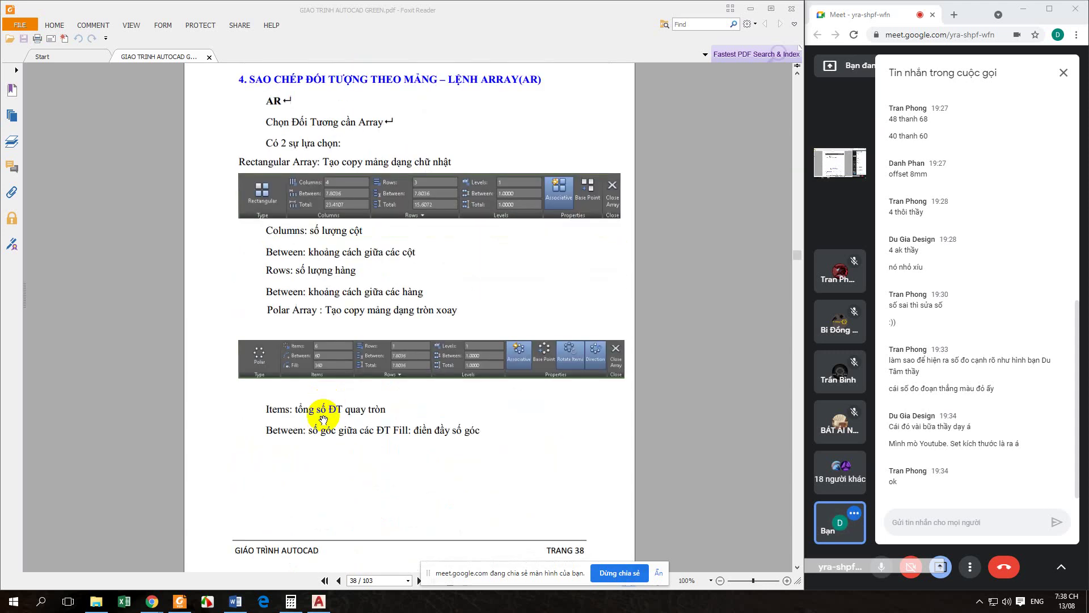
Step: Switch to AutoCAD and draw a 30 by 20 rectangle in the empty space beside the exercise sheet
left_click(327, 602)
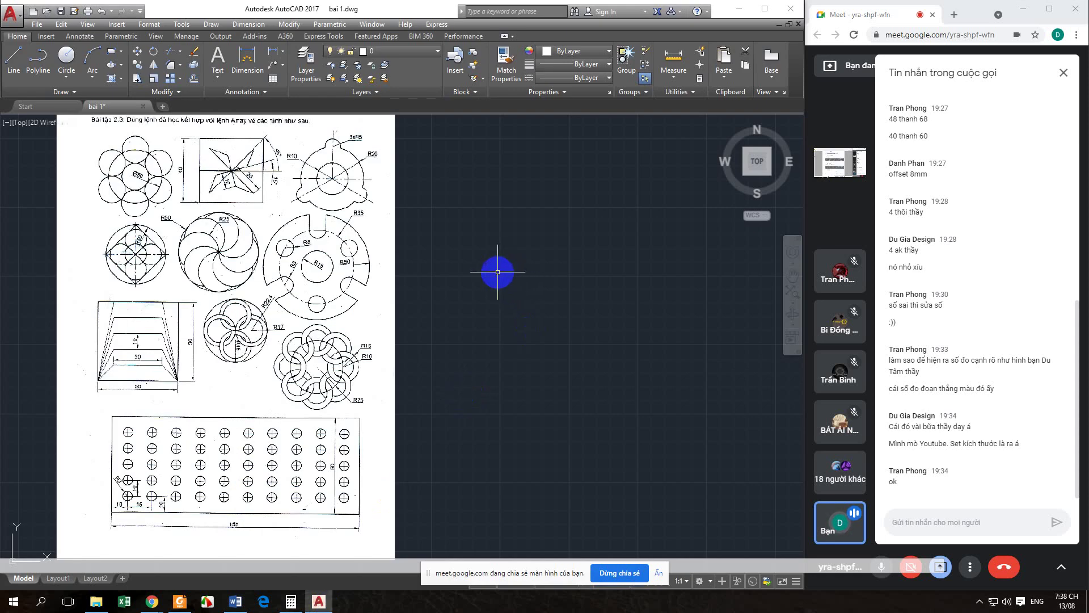
type("rec")
key("Return")
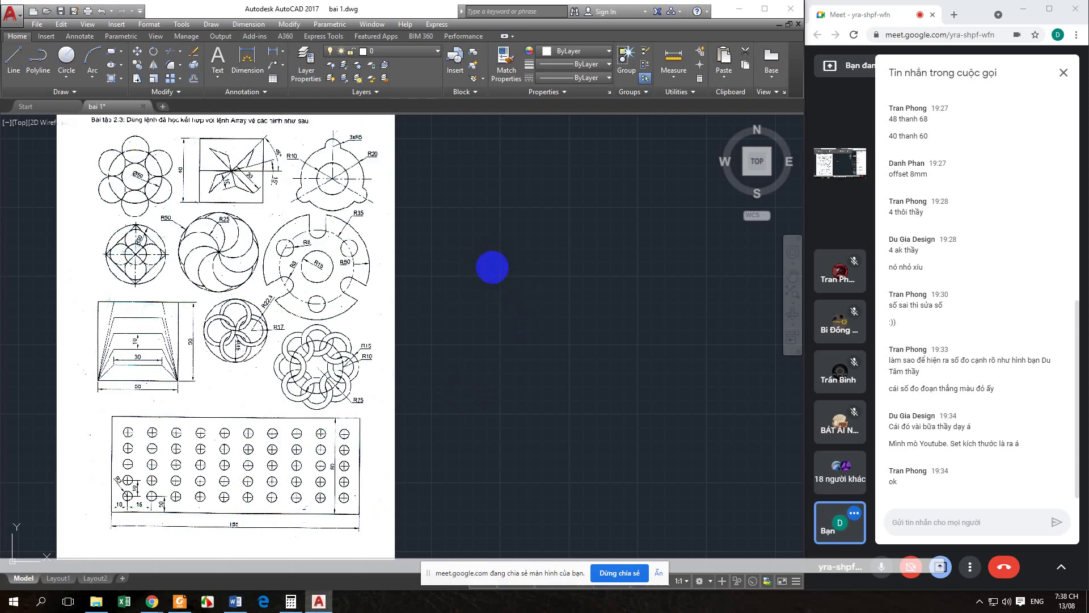
middle_click_drag(544, 270, 422, 338)
left_click(418, 344)
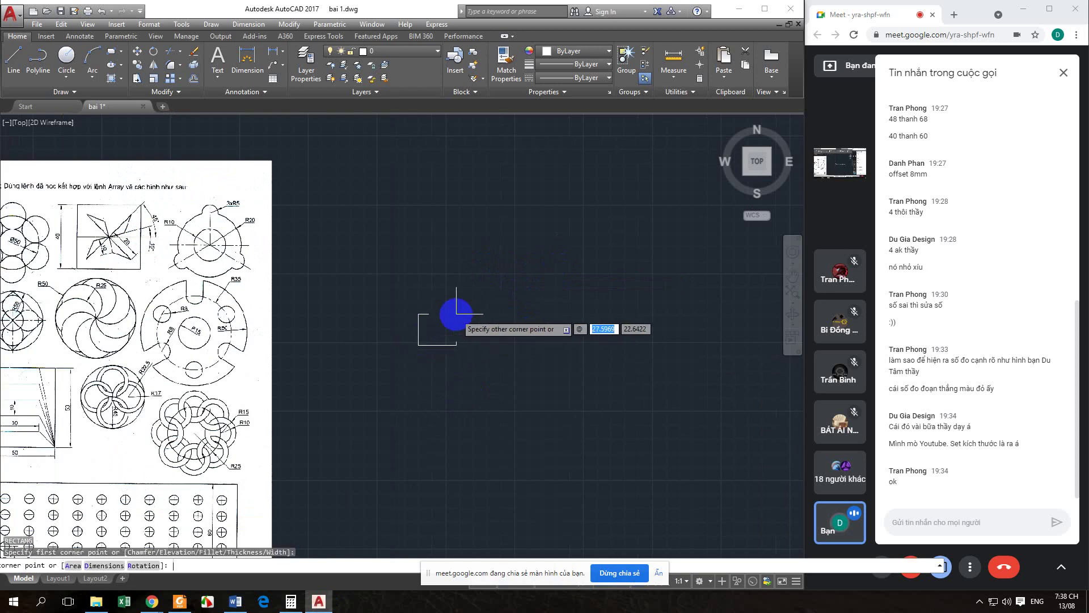
type("30")
key("Tab")
type("20")
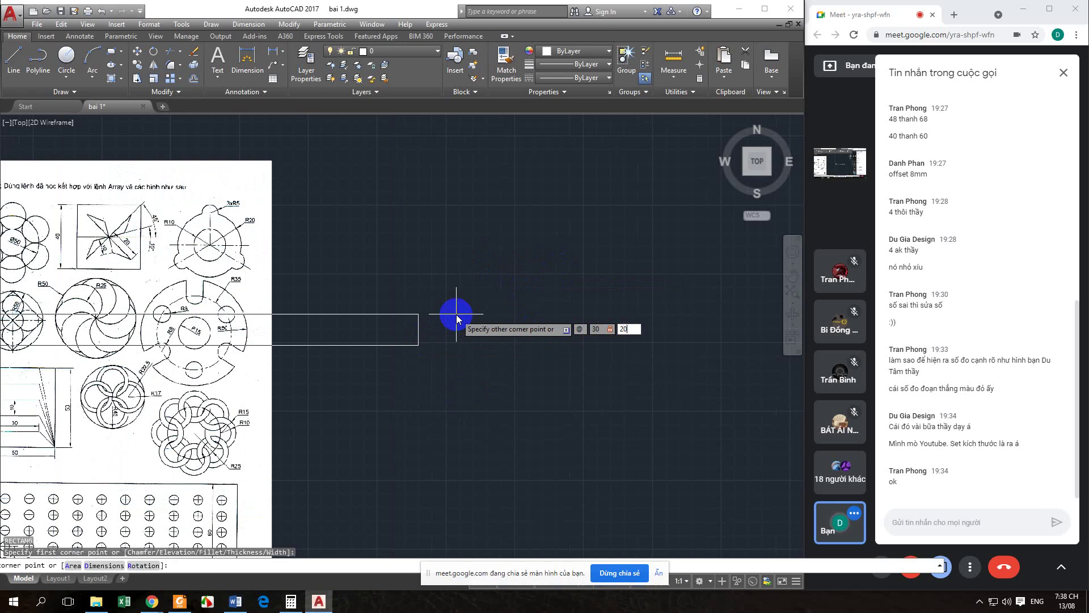
key("Return")
scroll(454, 343, "down", 2)
middle_click_drag(545, 344, 296, 438)
Step: Close the meeting's chat panel and dismiss the screen-sharing notification
left_click(1059, 68)
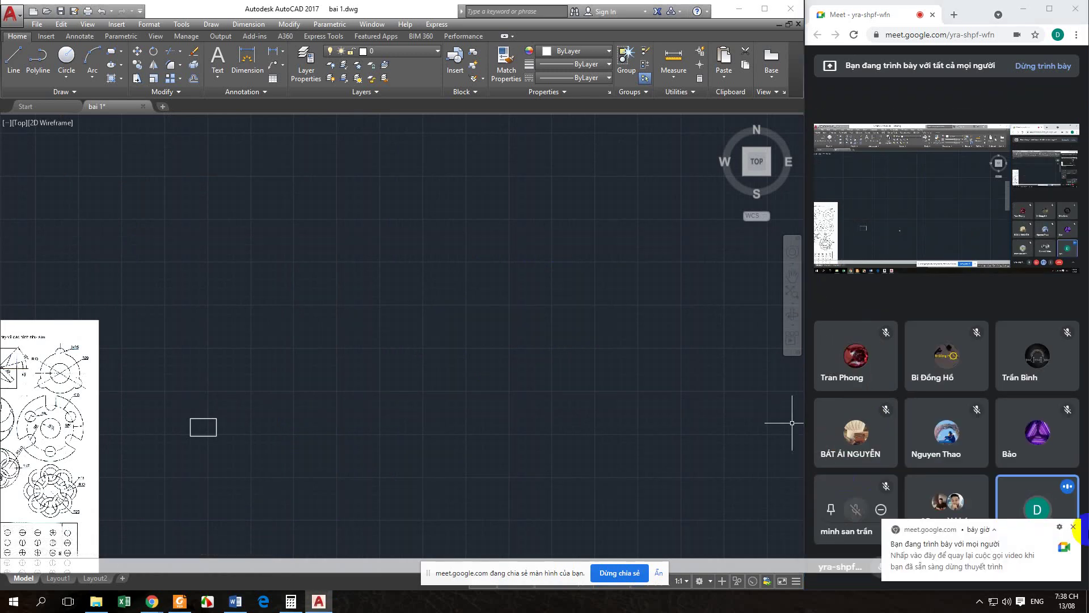
left_click(1073, 526)
left_click(223, 444)
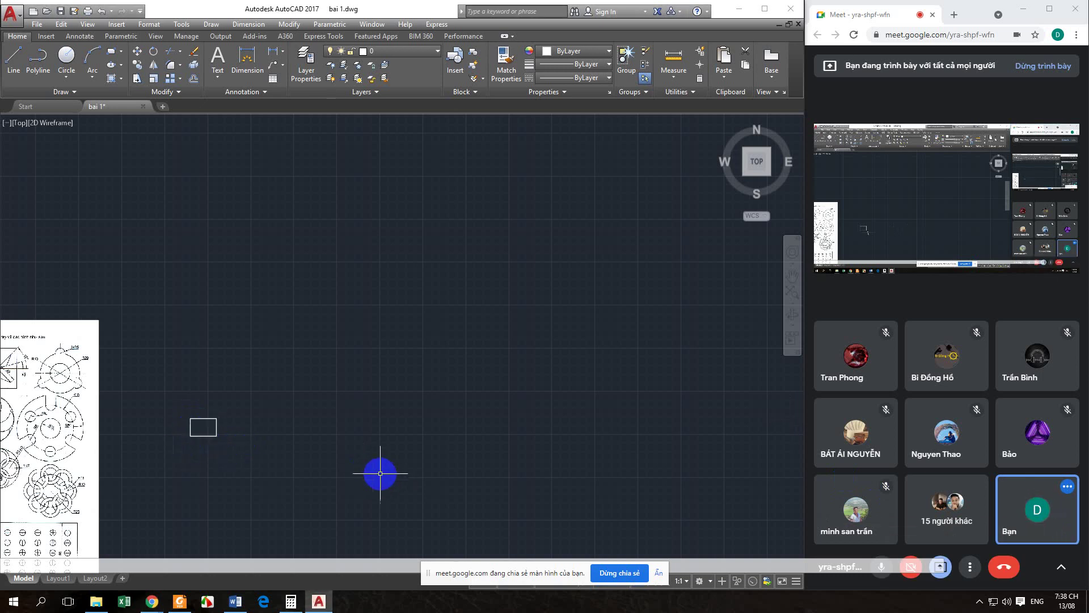
Step: Create a rectangular array from the 30 by 20 rectangle
type("ar")
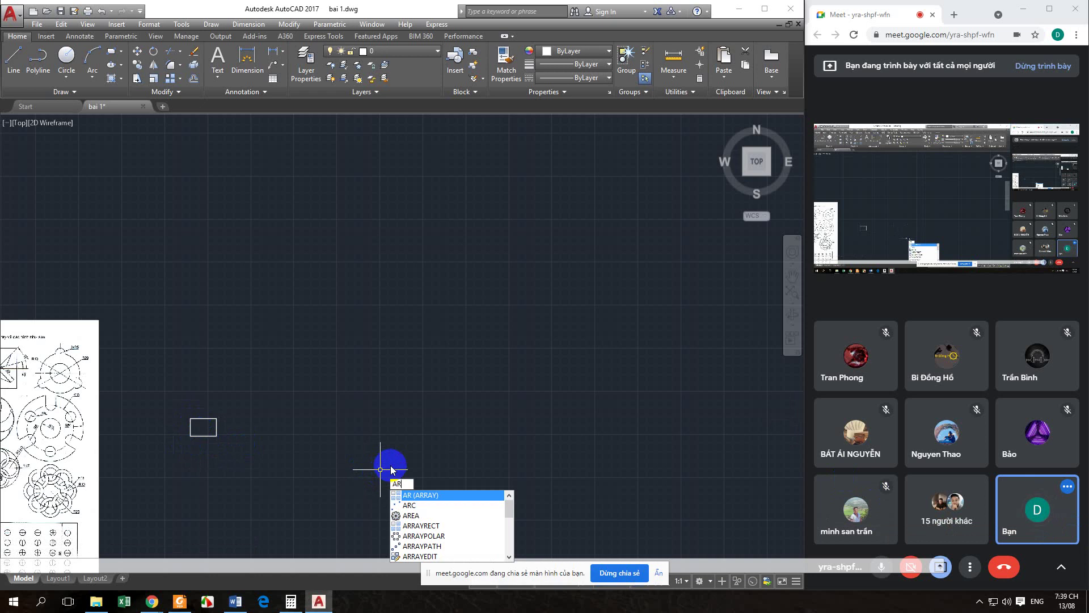
key("Return")
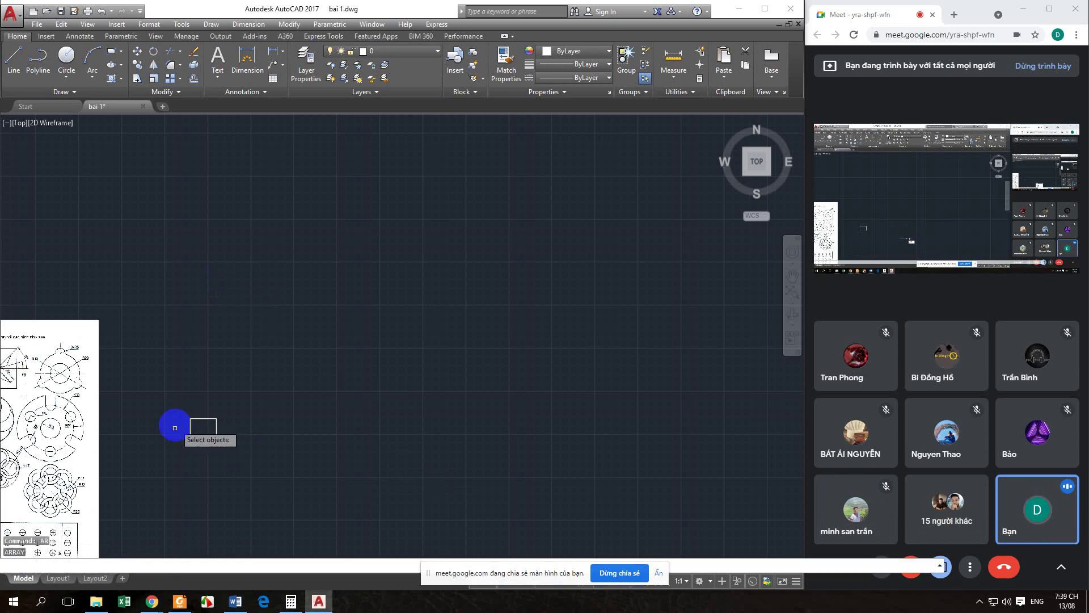
left_click(182, 416)
left_click(238, 452)
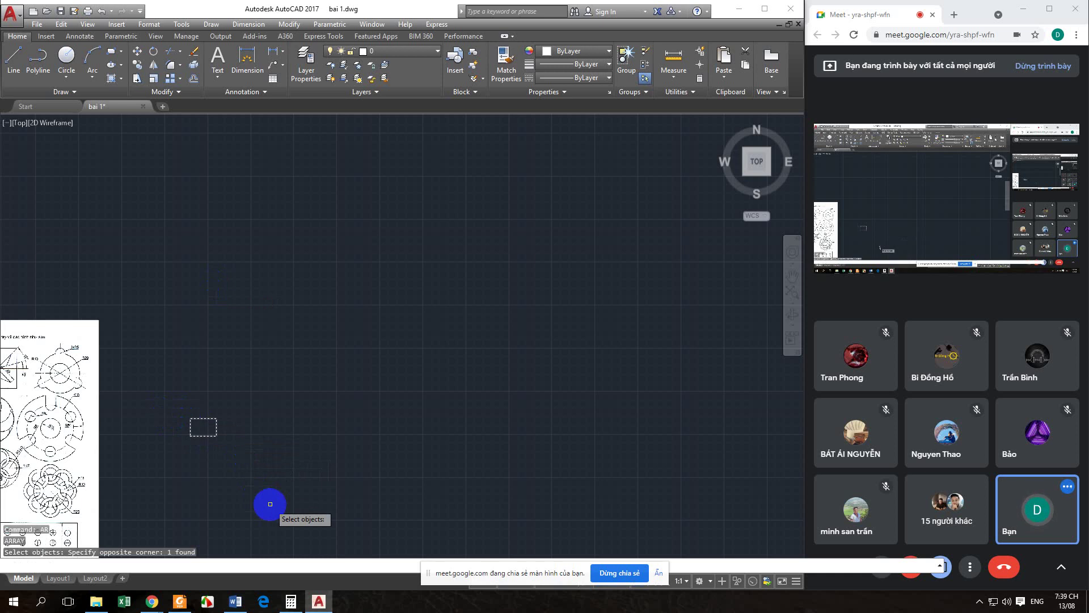
key("Return")
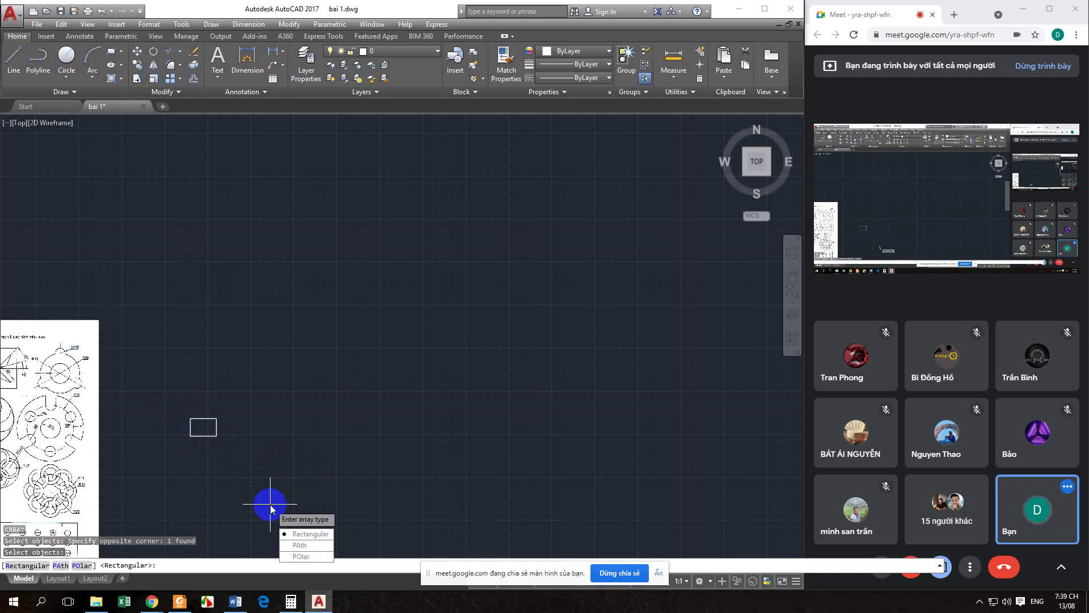
left_click(308, 535)
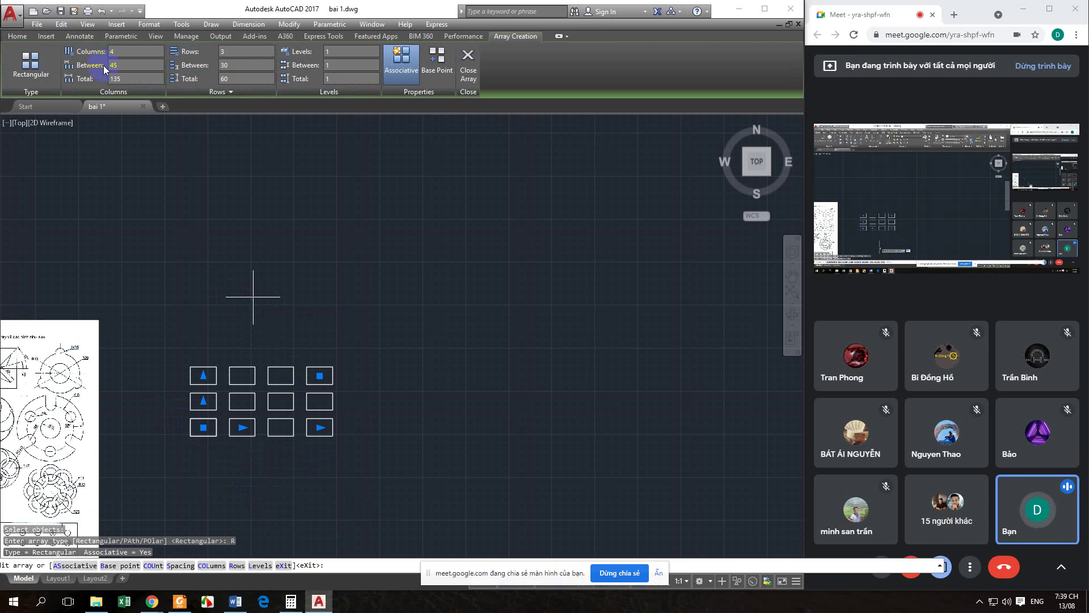
Step: Set the array to 10 columns with a column spacing of 60
key("BackSpace")
key("BackSpace")
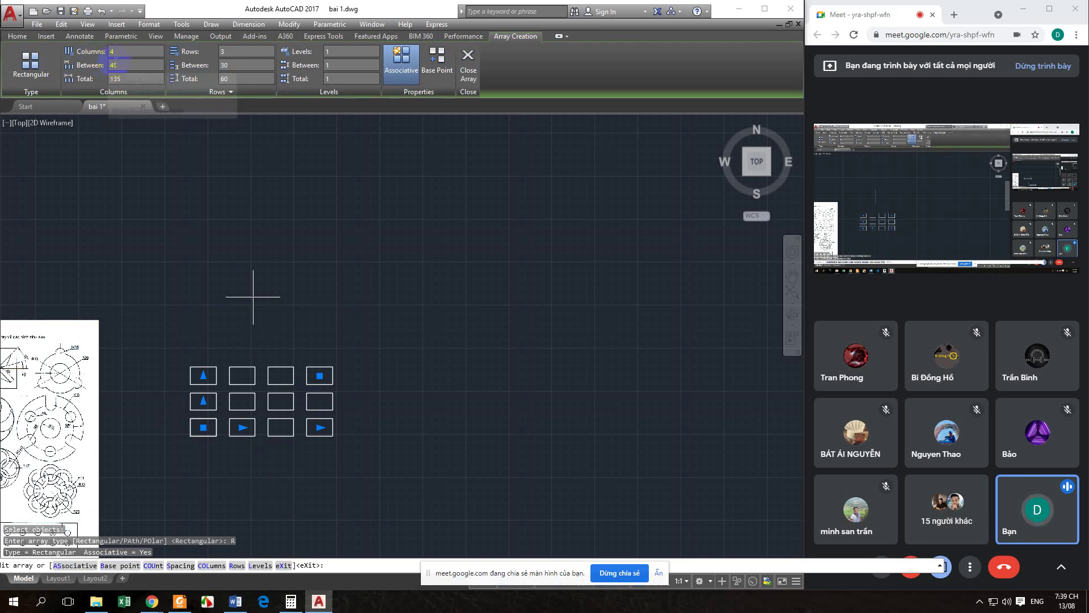
left_click(110, 52)
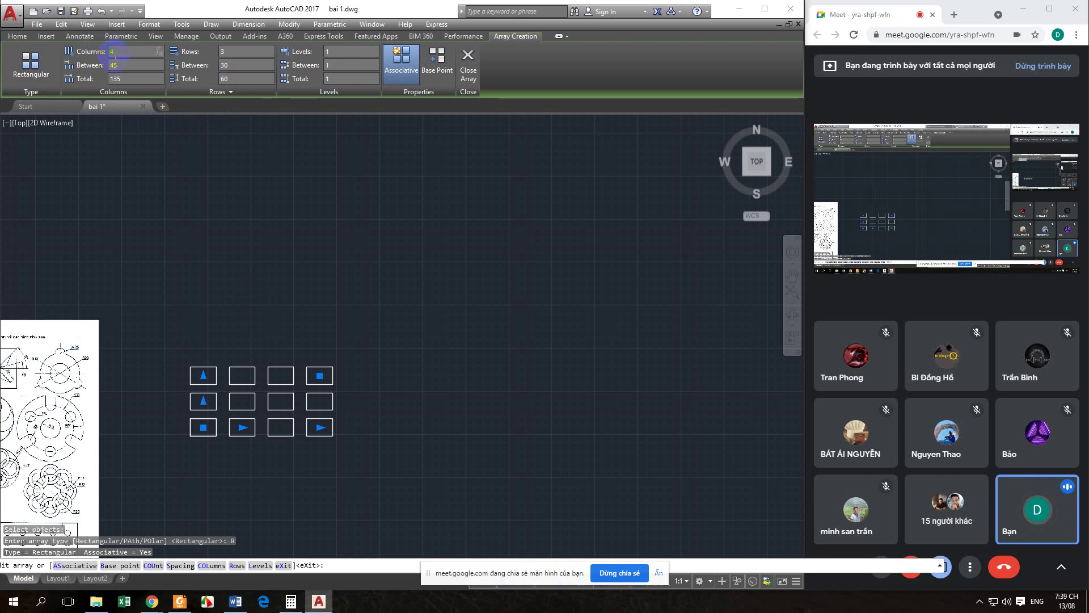
key("BackSpace")
type("10")
key("Return")
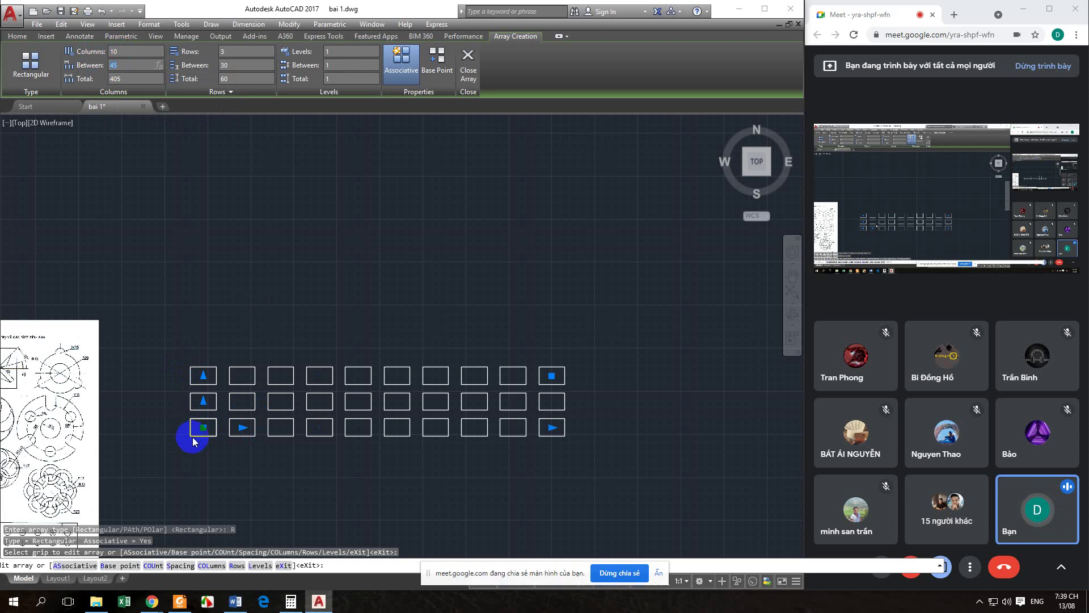
left_click(119, 51)
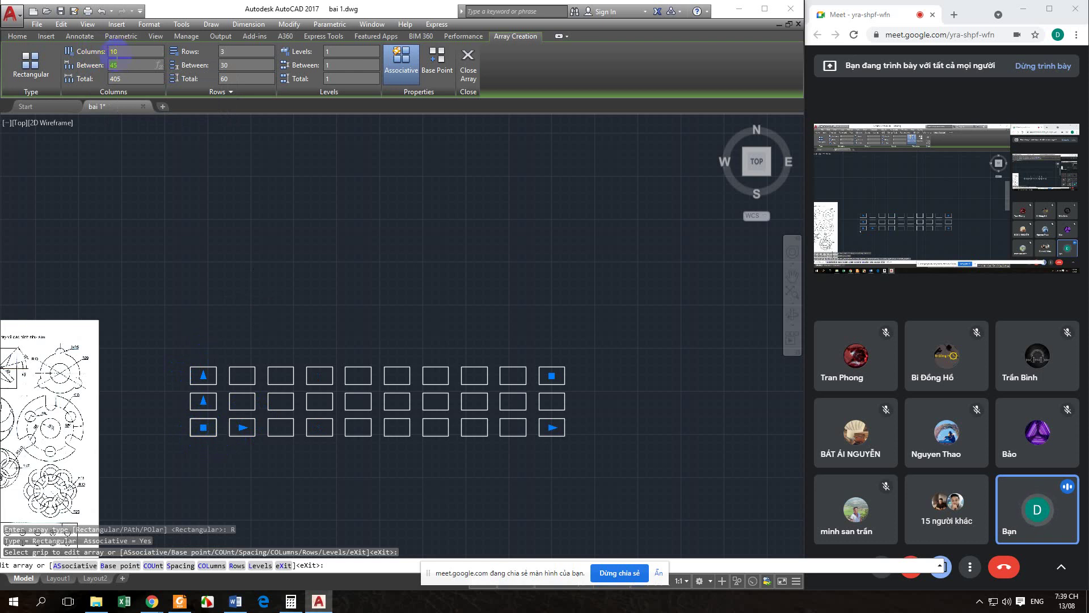
left_click(118, 65)
key("Return")
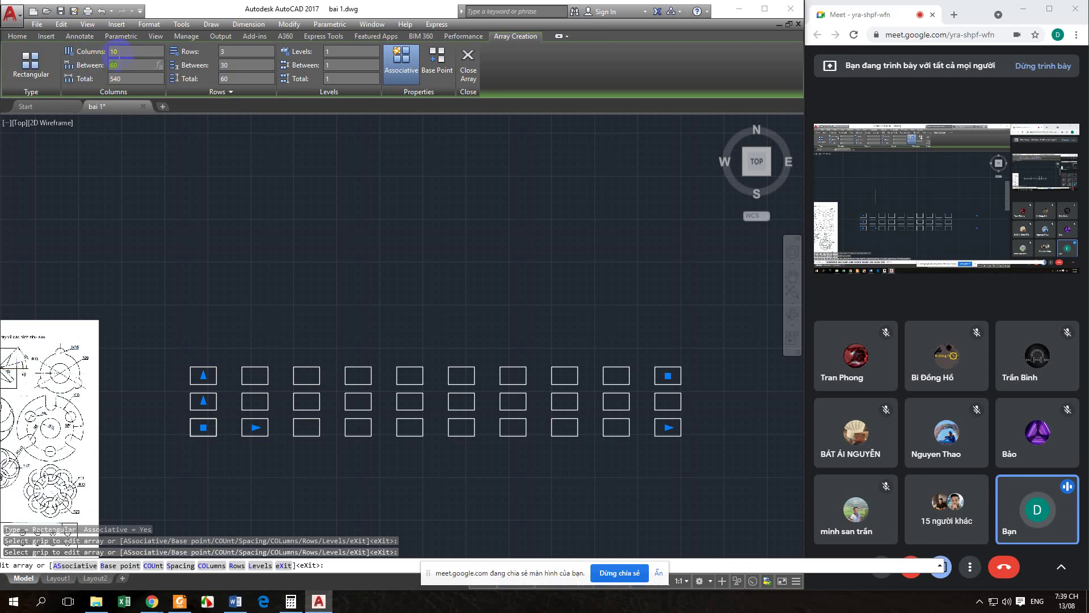
Step: Set the array to 10 rows with a row spacing of 40 and finish the array
left_click(238, 50)
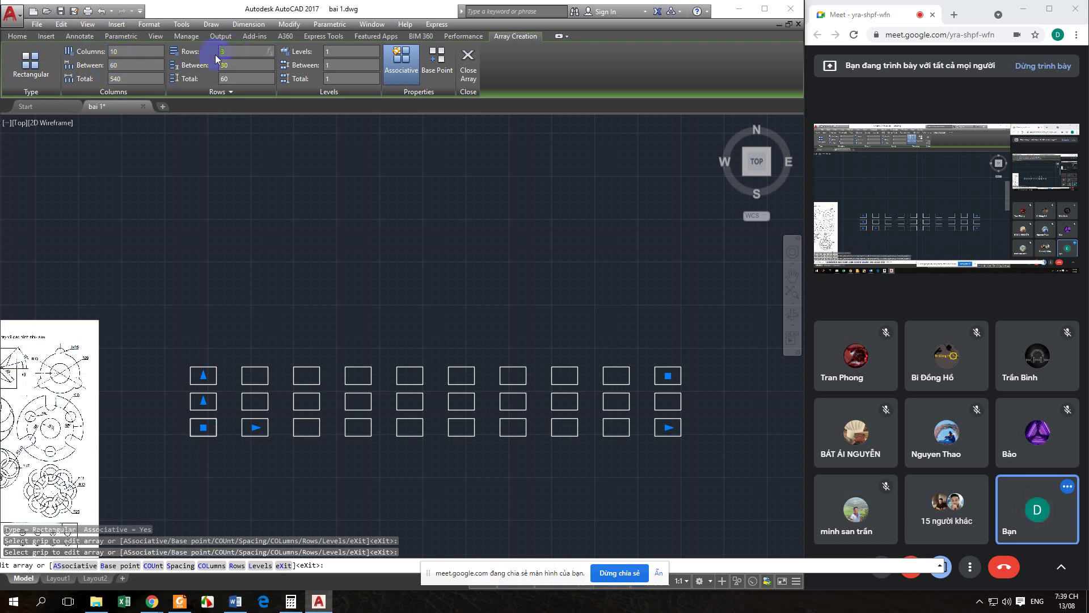
type("10")
key("Tab")
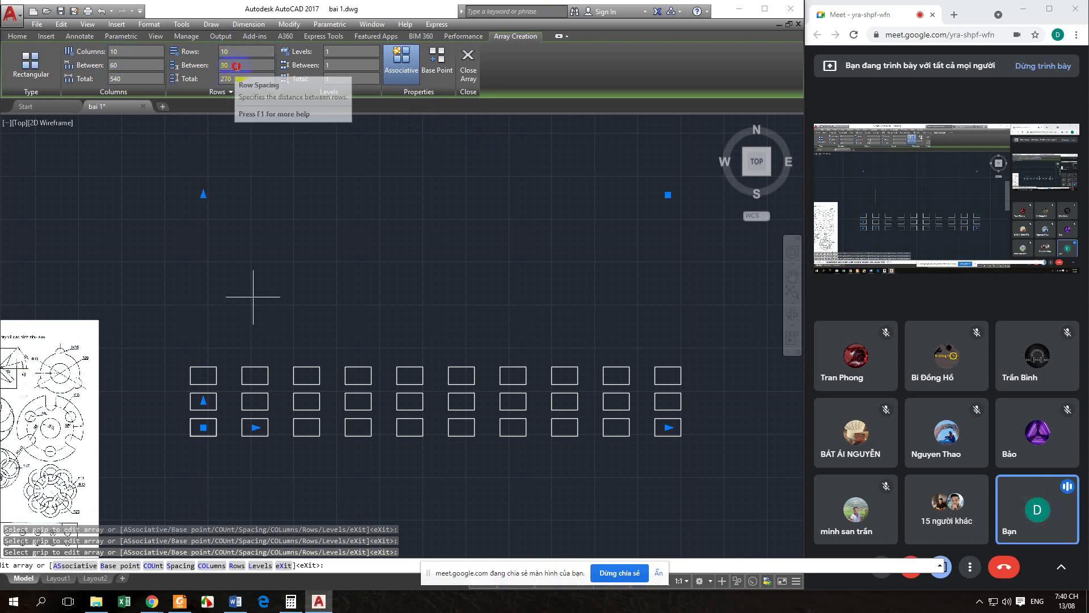
left_click(191, 354)
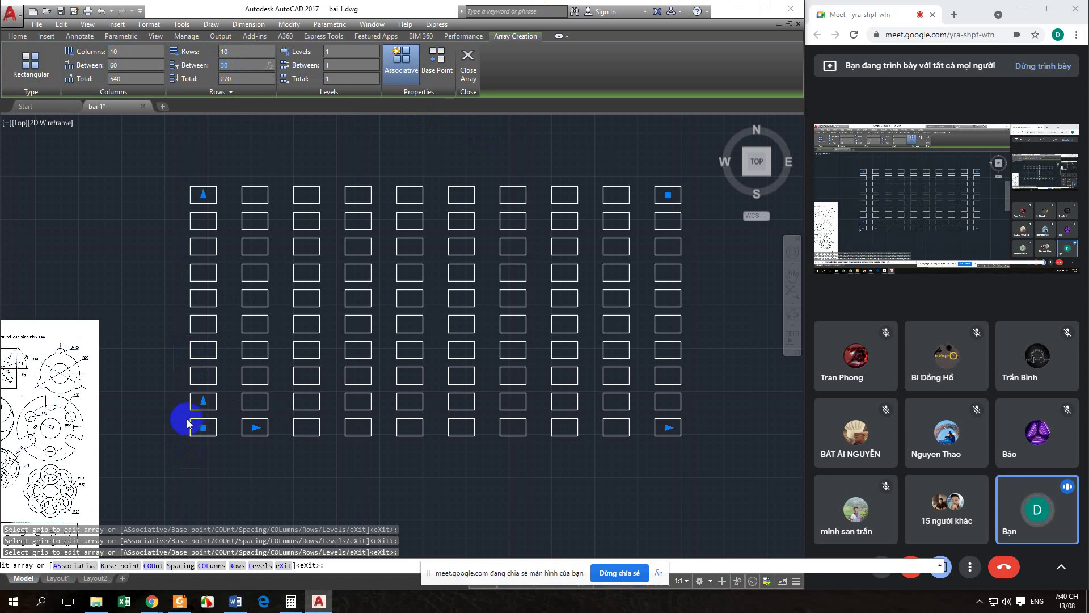
left_click(231, 66)
type("40")
key("Return")
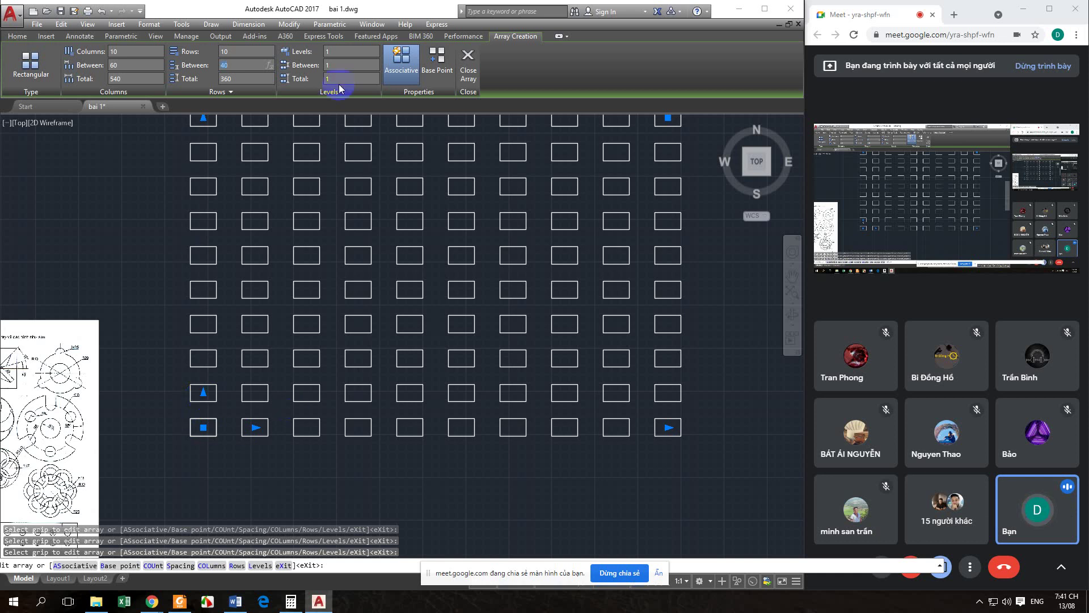
left_click(469, 70)
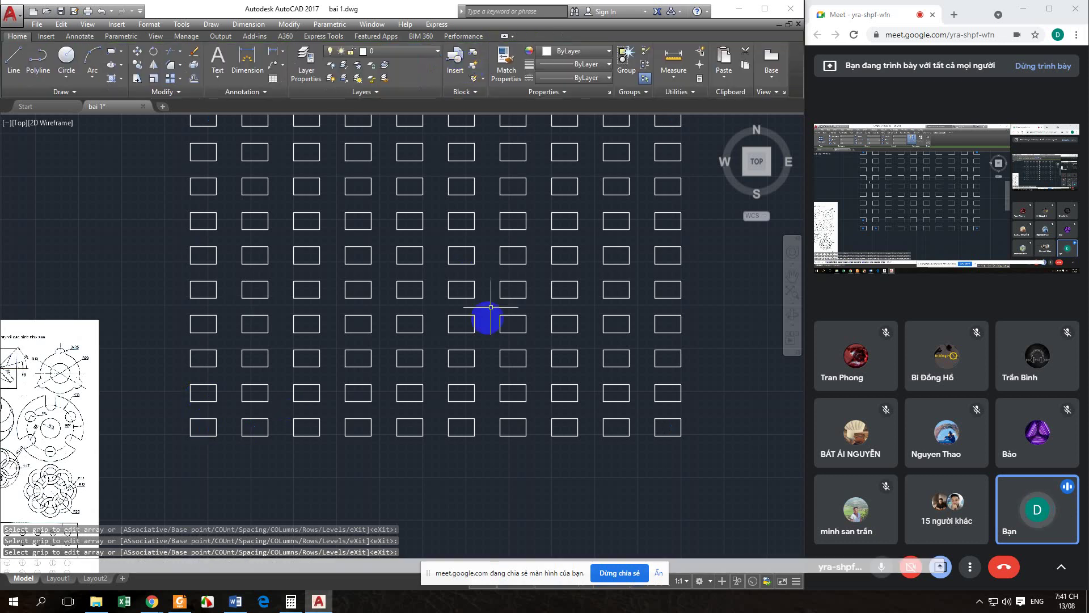
Step: Explode the finished rectangular array into separate rectangles
scroll(482, 321, "down", 4)
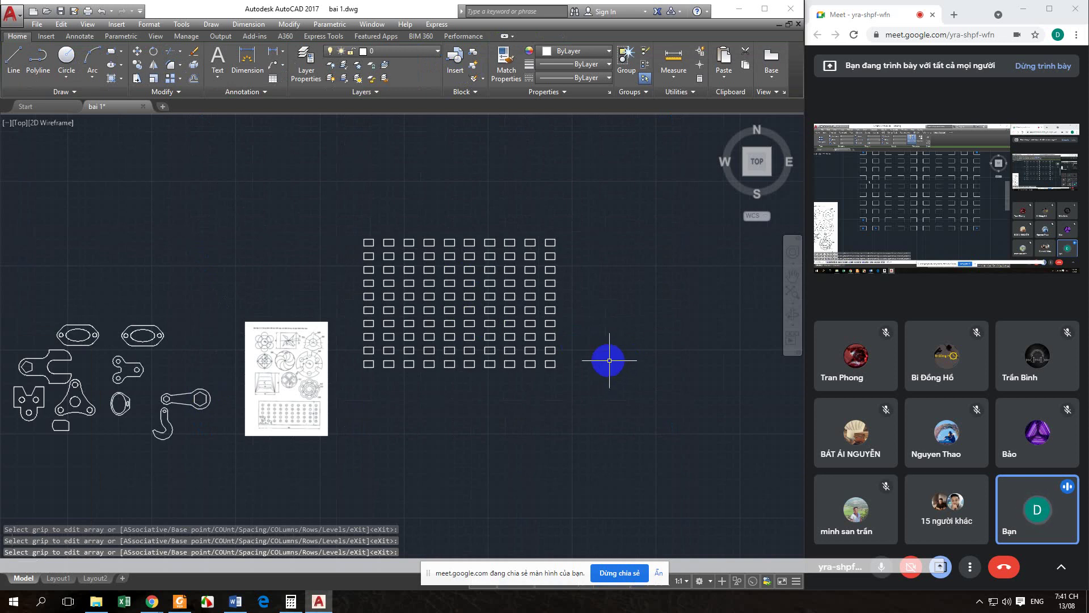
scroll(607, 363, "up", 2)
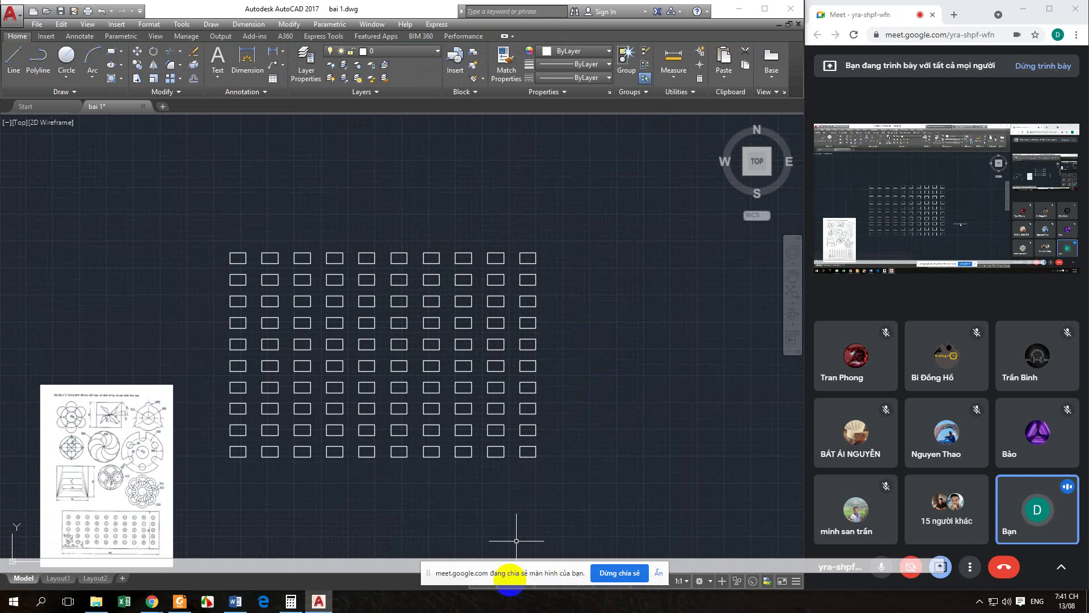
left_click(522, 350)
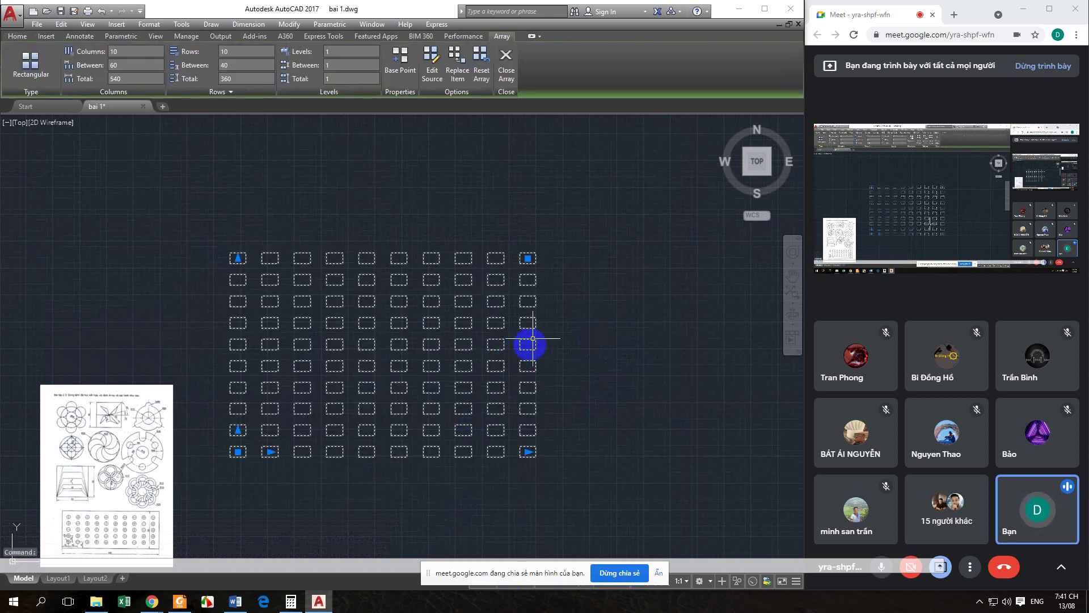
key("Escape")
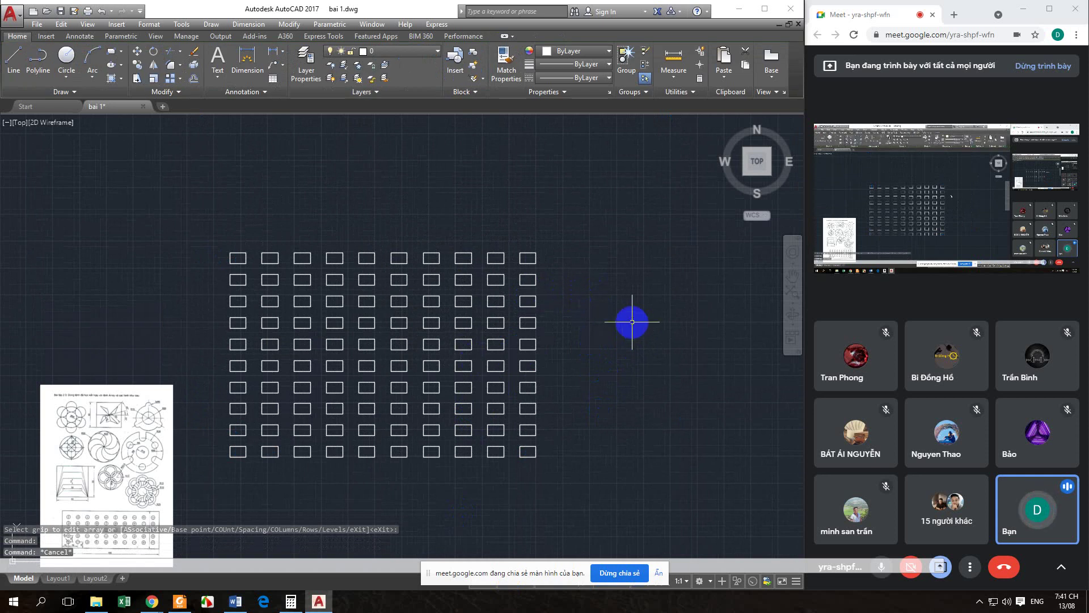
type("X")
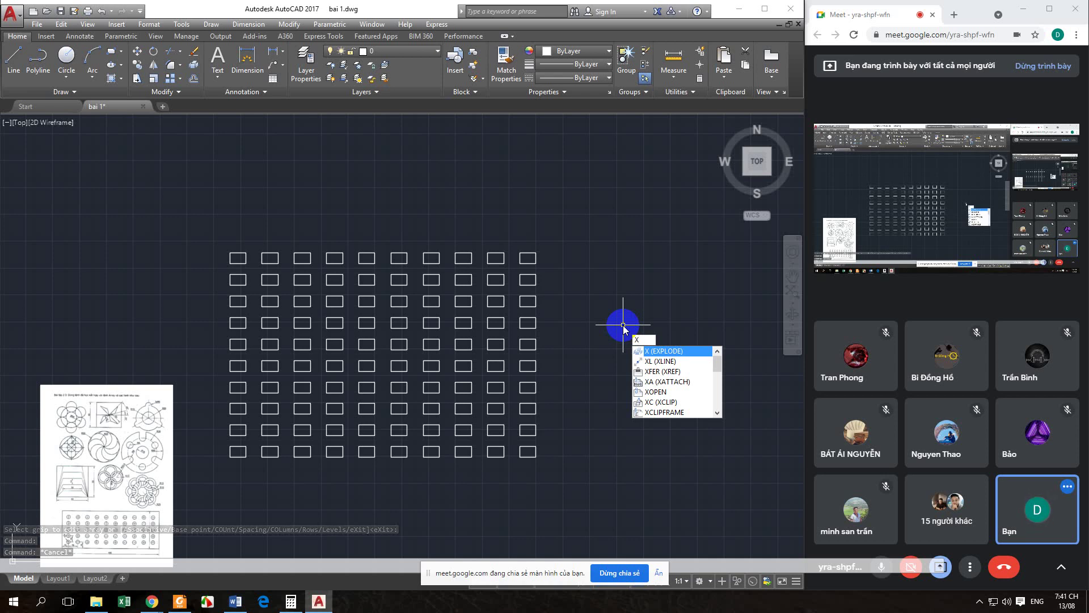
key("Return")
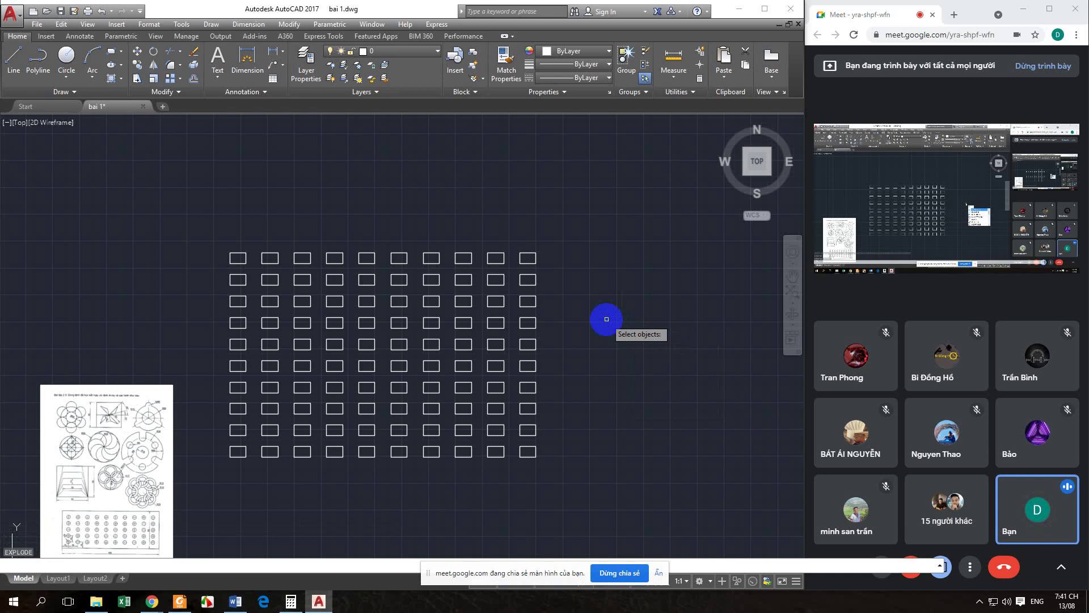
left_click(539, 289)
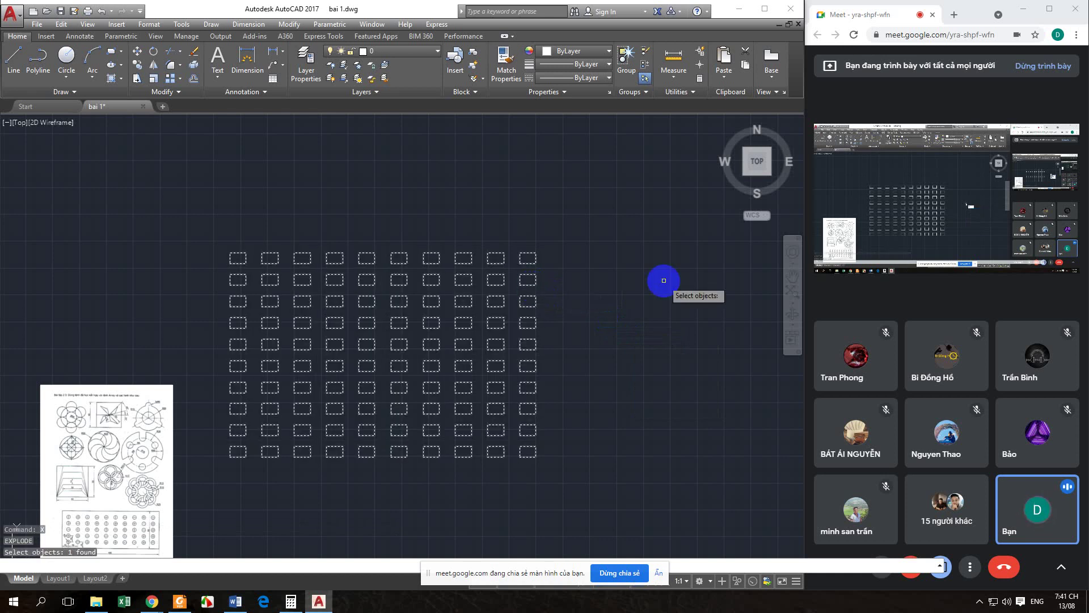
key("Return")
Step: Move the upper-right corner rectangle of the grid diagonally up and away from the others
type("m")
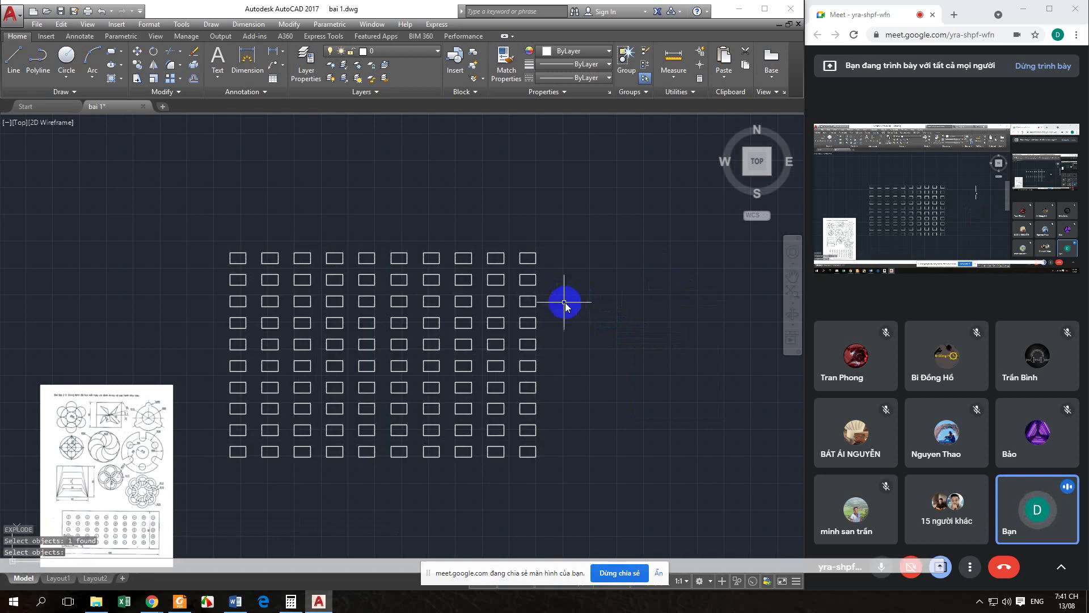
key("Return")
left_click(511, 246)
left_click(555, 264)
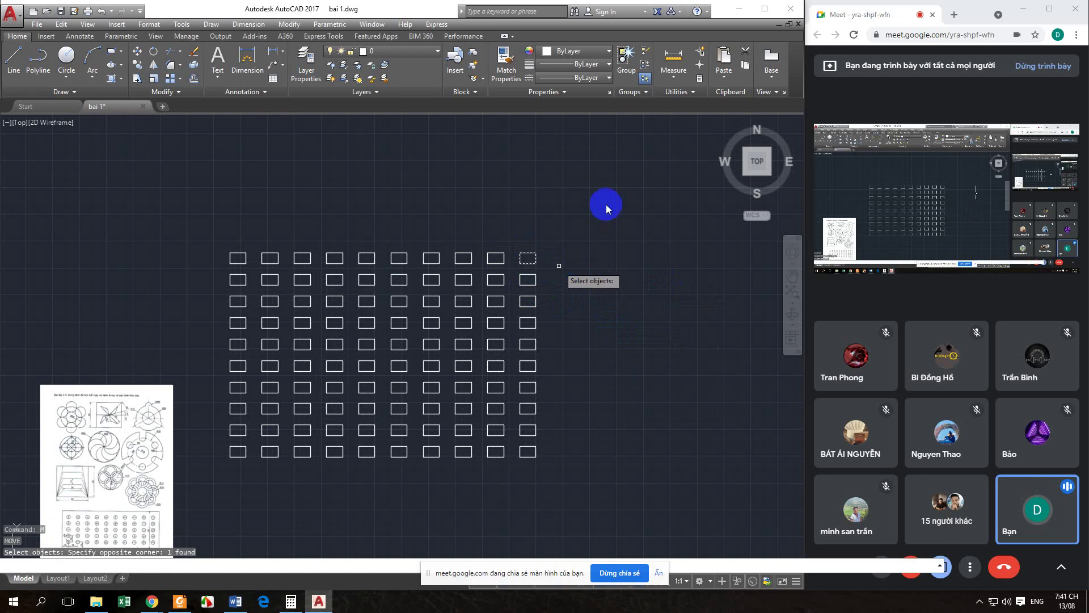
key("Return")
left_click(567, 227)
left_click(676, 161)
key("Return")
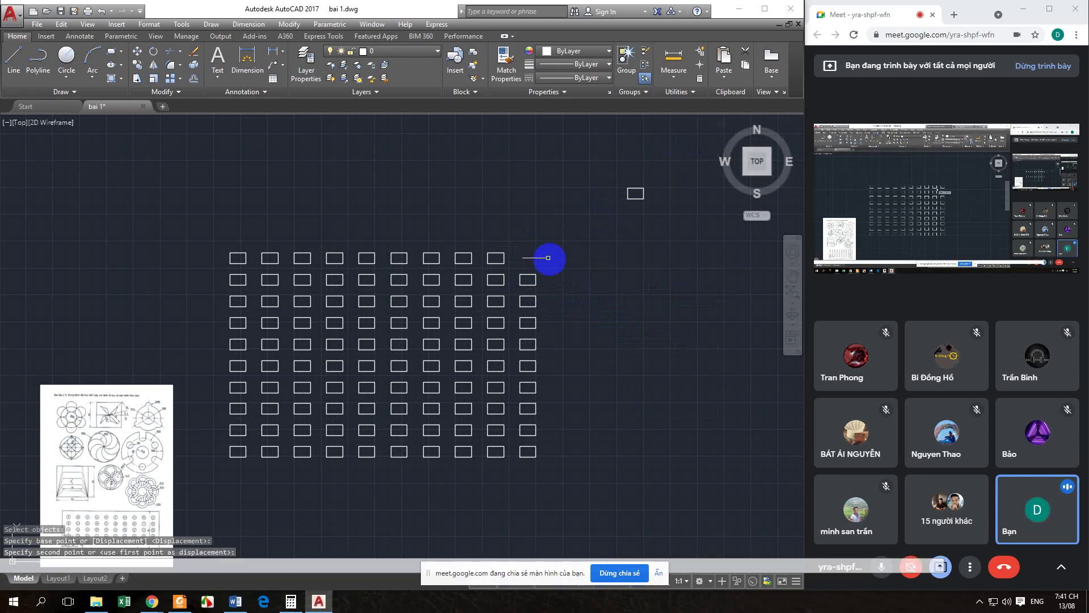
Step: Move the two rightmost rectangles remaining in the grid's top row up above the others
left_click(547, 258)
left_click(457, 228)
key("Return")
left_click(517, 232)
left_click(525, 172)
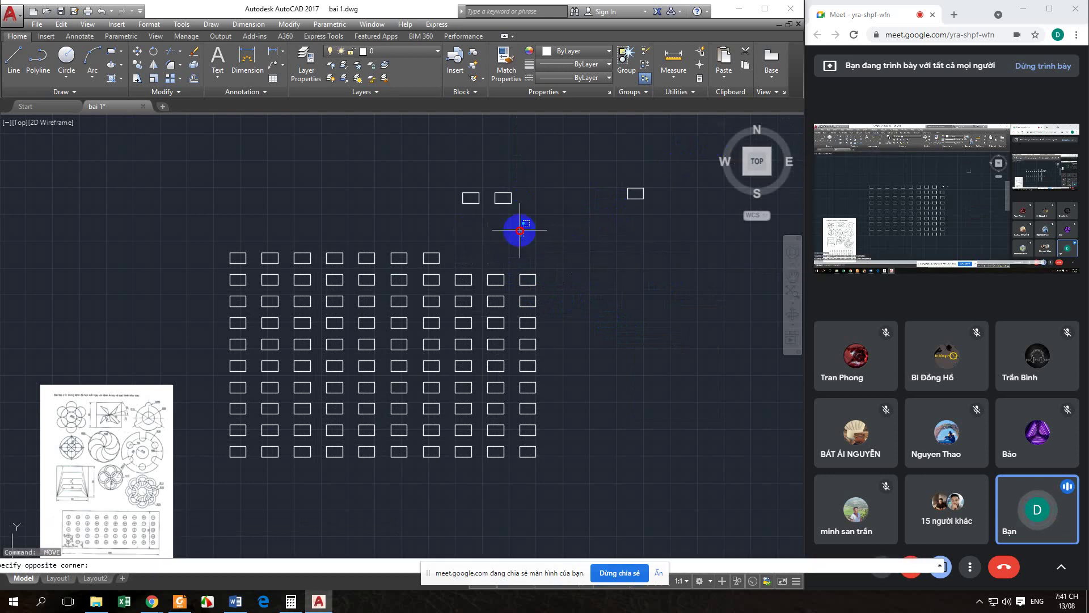
Step: Move the right one of the two relocated top-row rectangles farther up and to the right
key("Return")
left_click(525, 236)
left_click(489, 178)
key("Return")
left_click(543, 243)
left_click(567, 230)
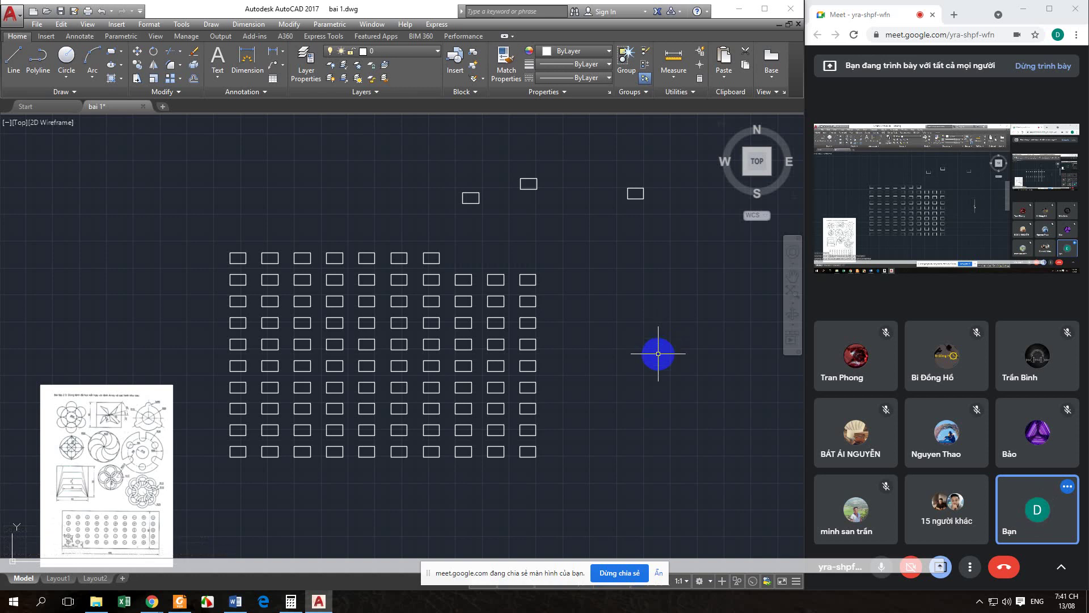
Step: Draw a horizontal line 100 long in the empty area below the rectangle grid
middle_click_drag(389, 474, 428, 355)
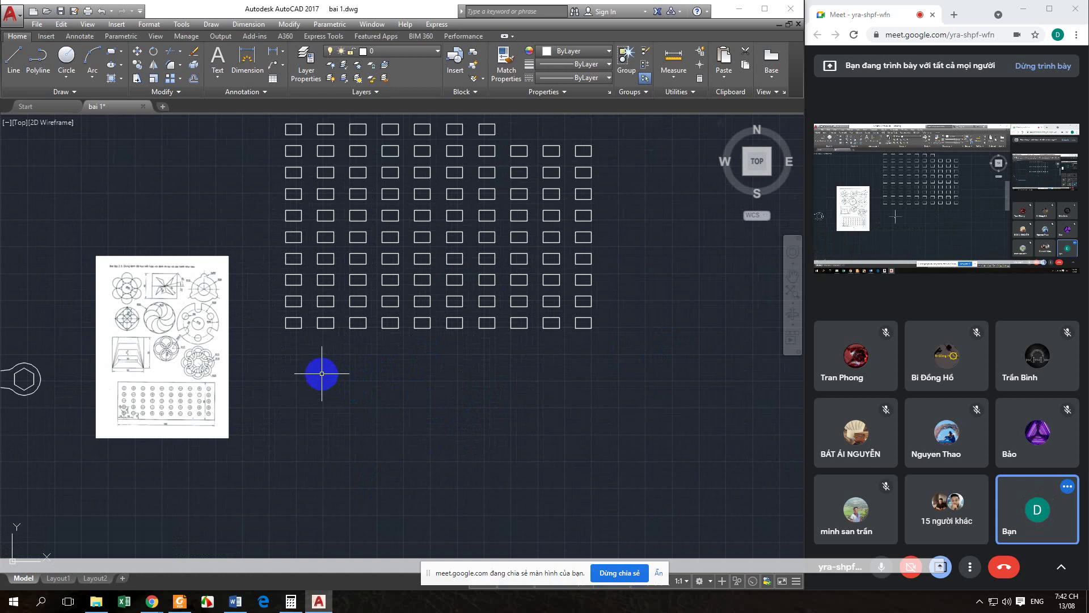
type("l")
key("Return")
middle_click_drag(364, 469, 337, 384)
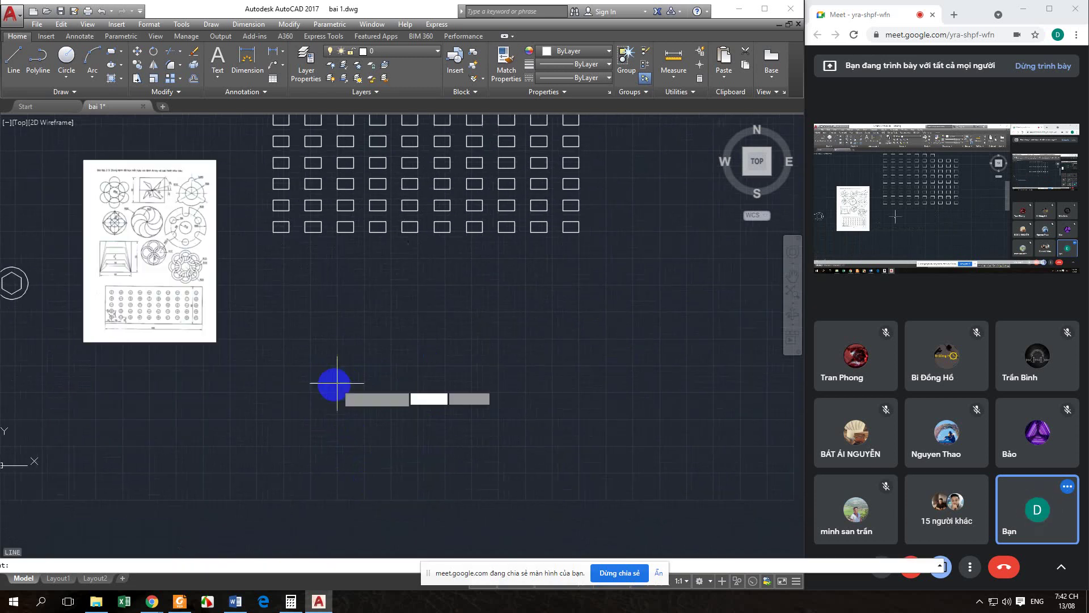
left_click(378, 376)
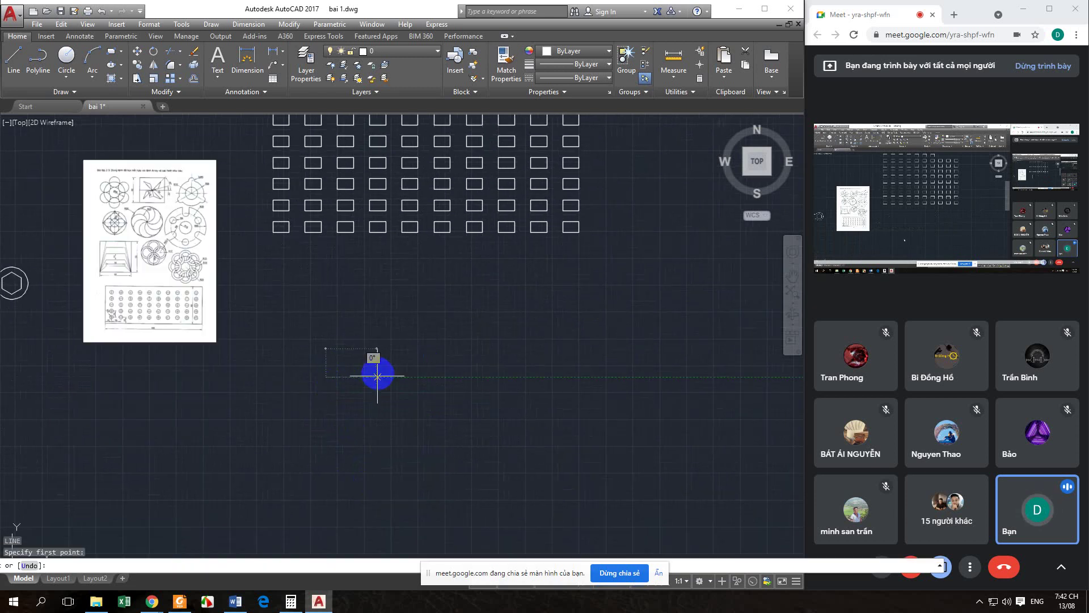
type("00")
key("Return")
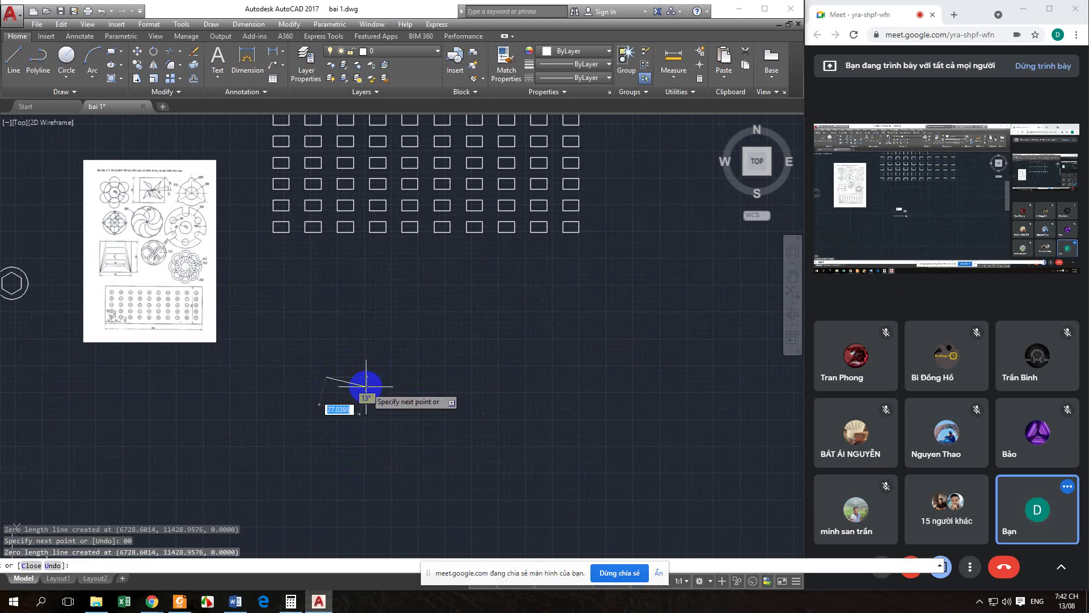
type("1")
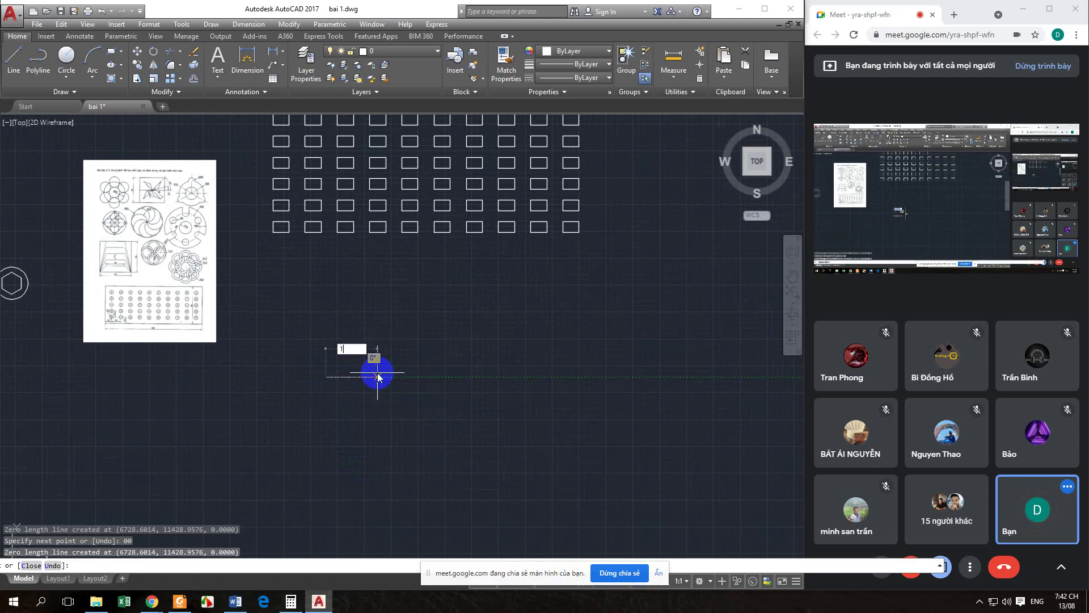
type("00")
key("Return")
scroll(361, 387, "up", 4)
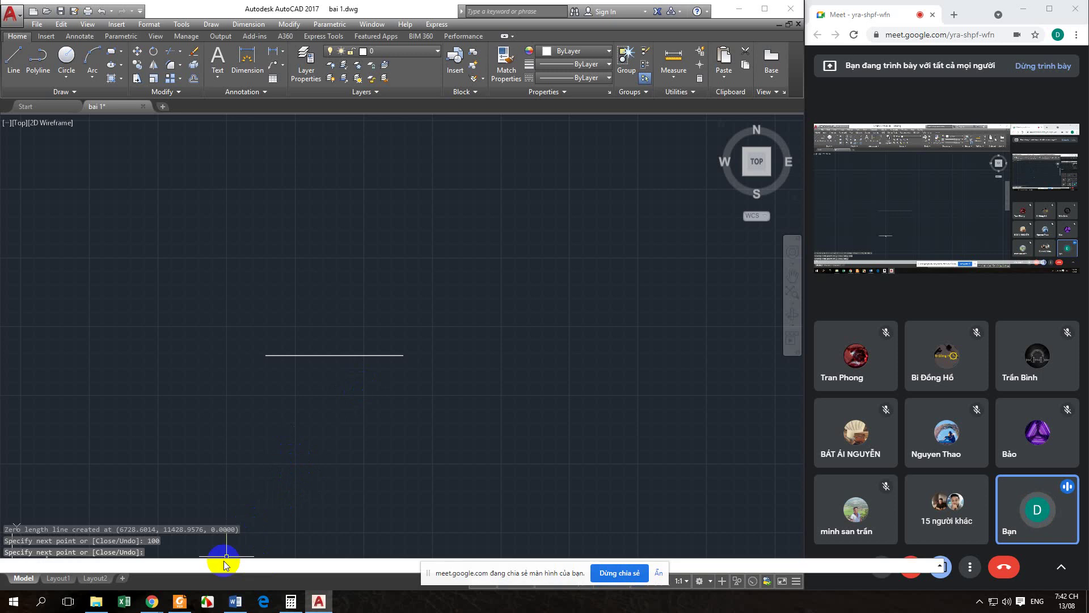
Step: Look up the Offset command section on page 34 of the GIAO TRINH AUTOCAD GREEN PDF in Foxit Reader and return to AutoCAD
left_click(179, 601)
scroll(315, 406, "up", 15)
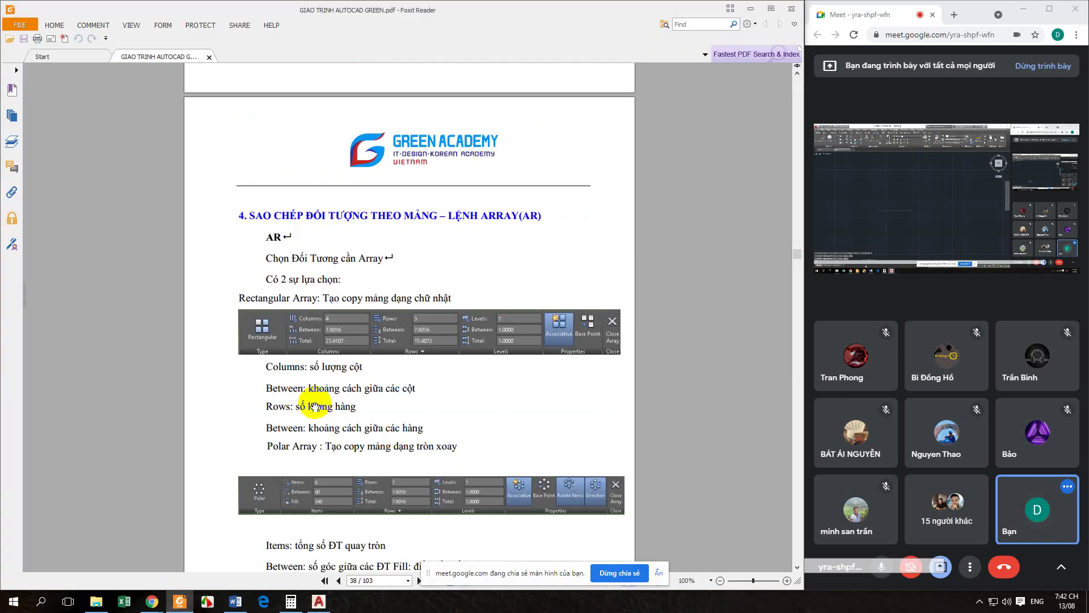
scroll(315, 408, "up", 12)
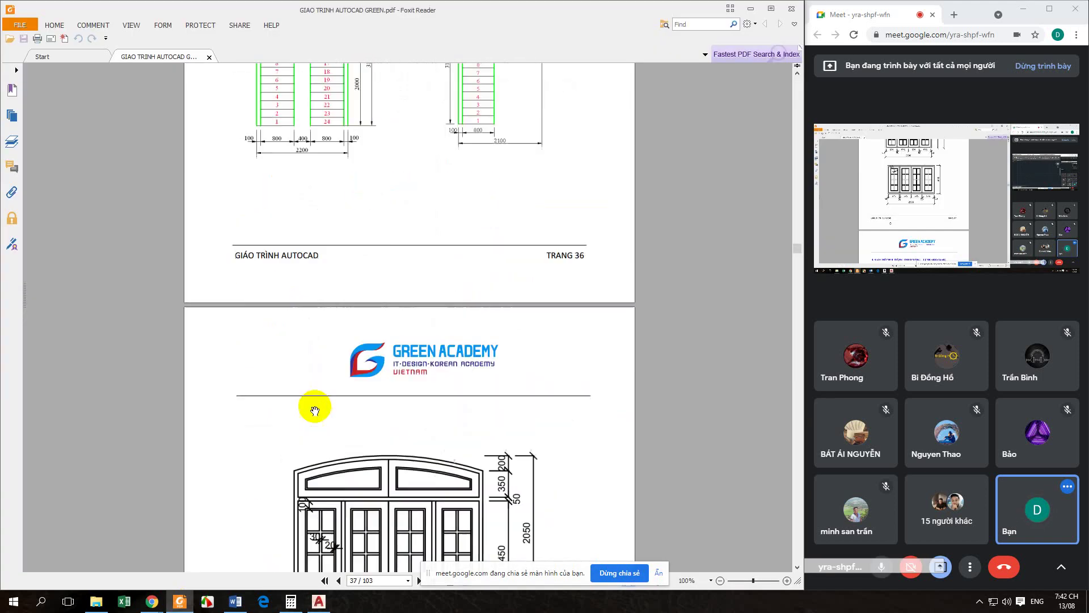
scroll(315, 410, "up", 12)
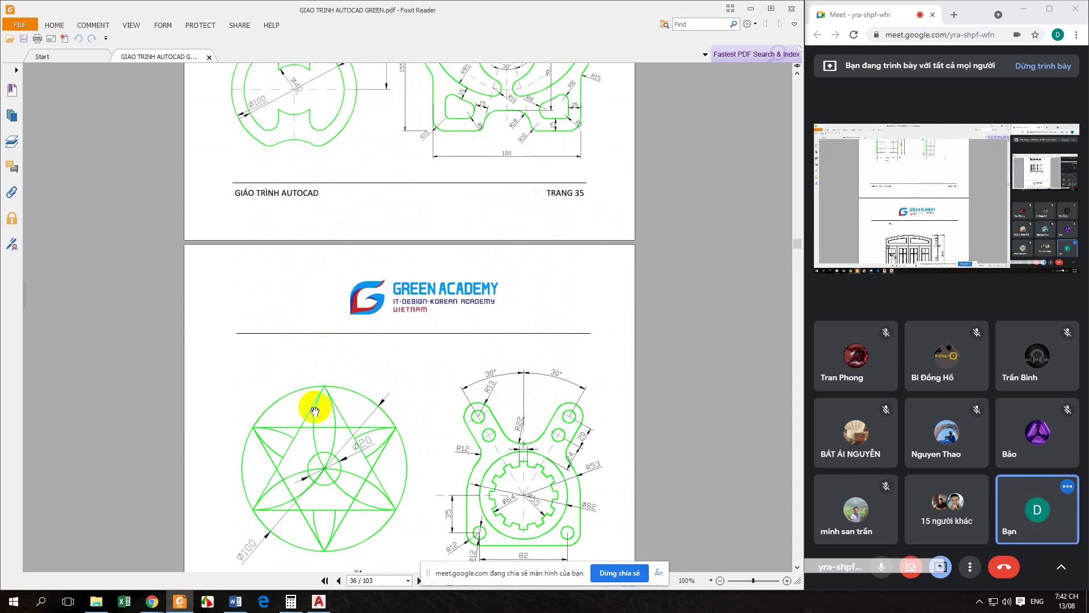
scroll(315, 409, "down", 8)
scroll(315, 407, "up", 6)
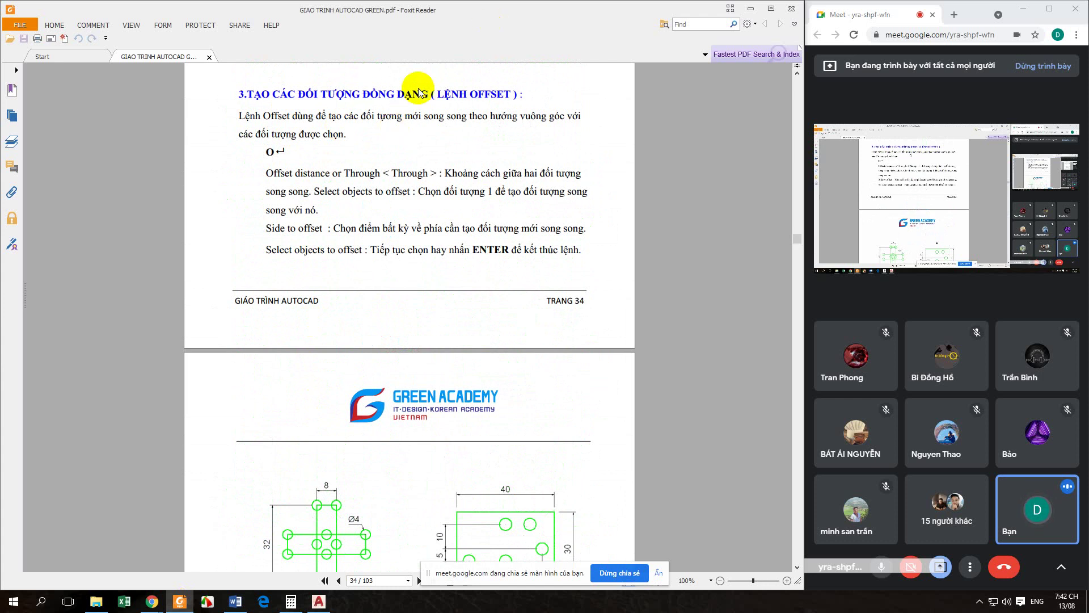
left_click(319, 602)
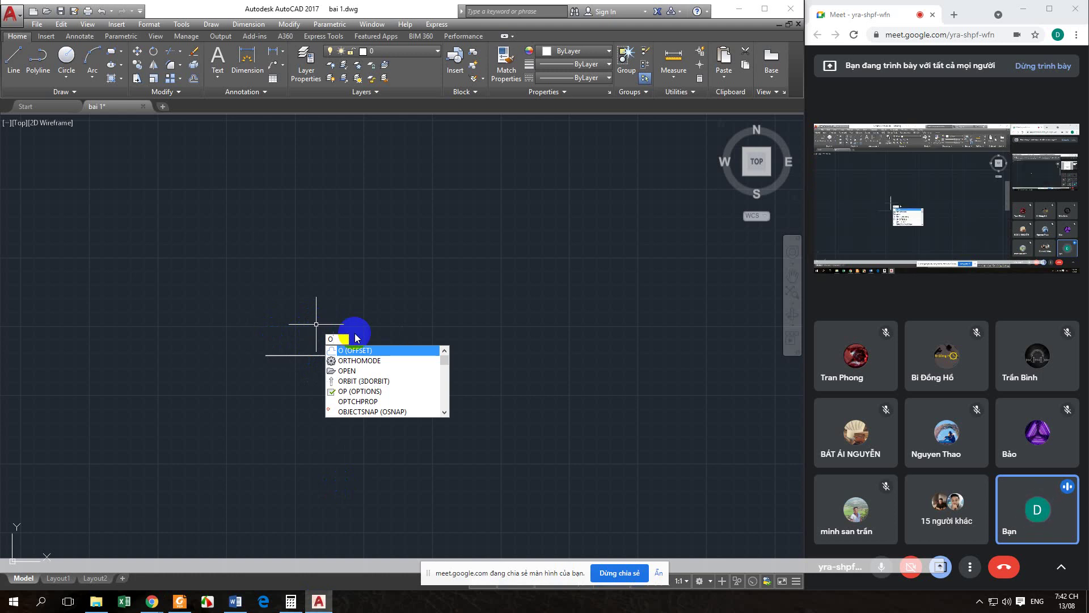
Step: Offset the horizontal line upward by a distance of 20
key("Return")
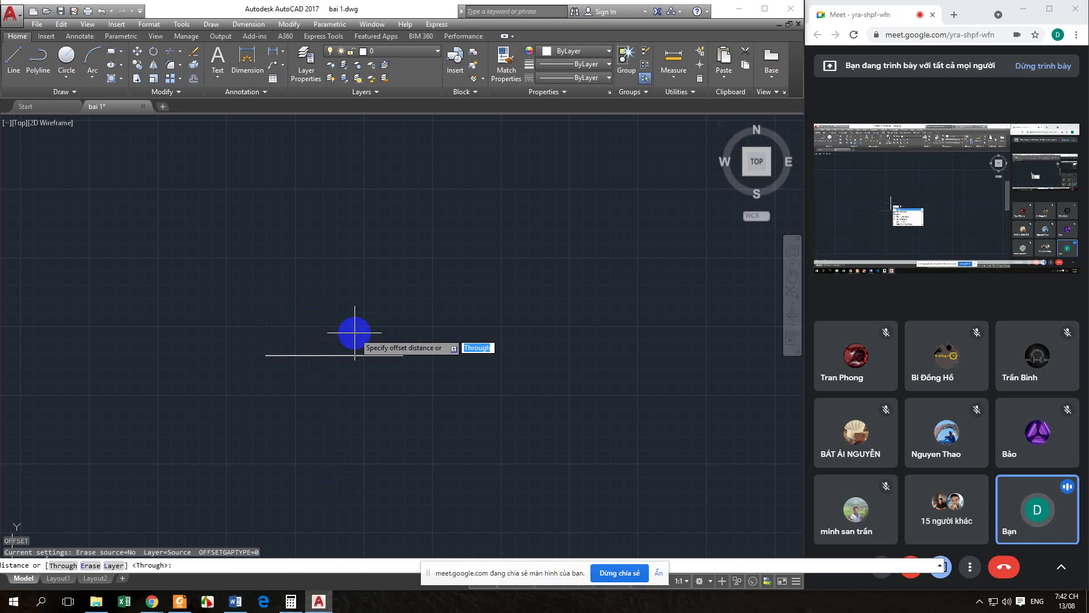
key("Return")
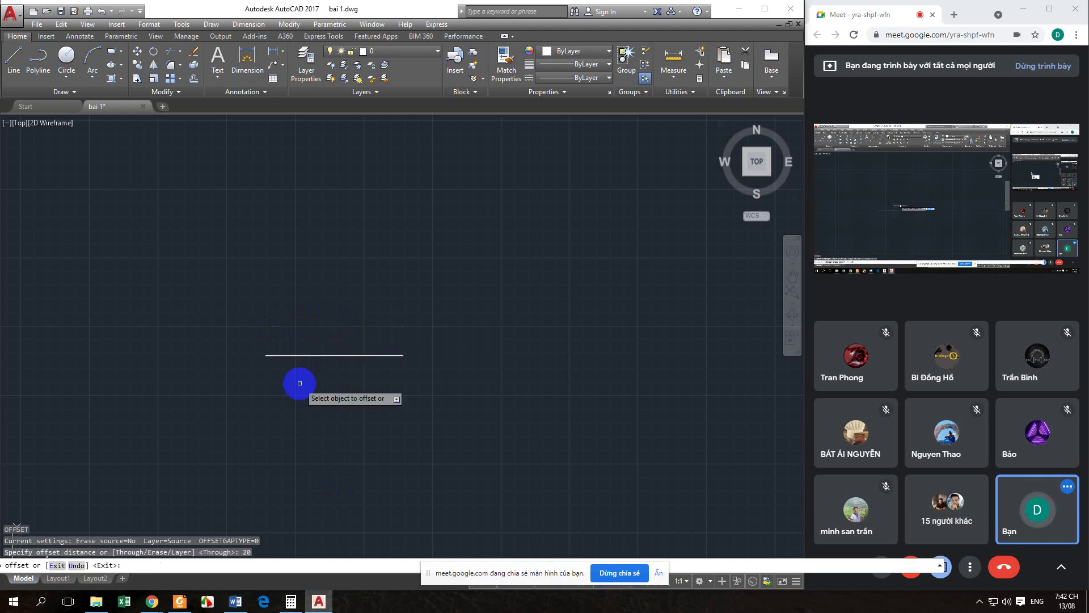
left_click(342, 355)
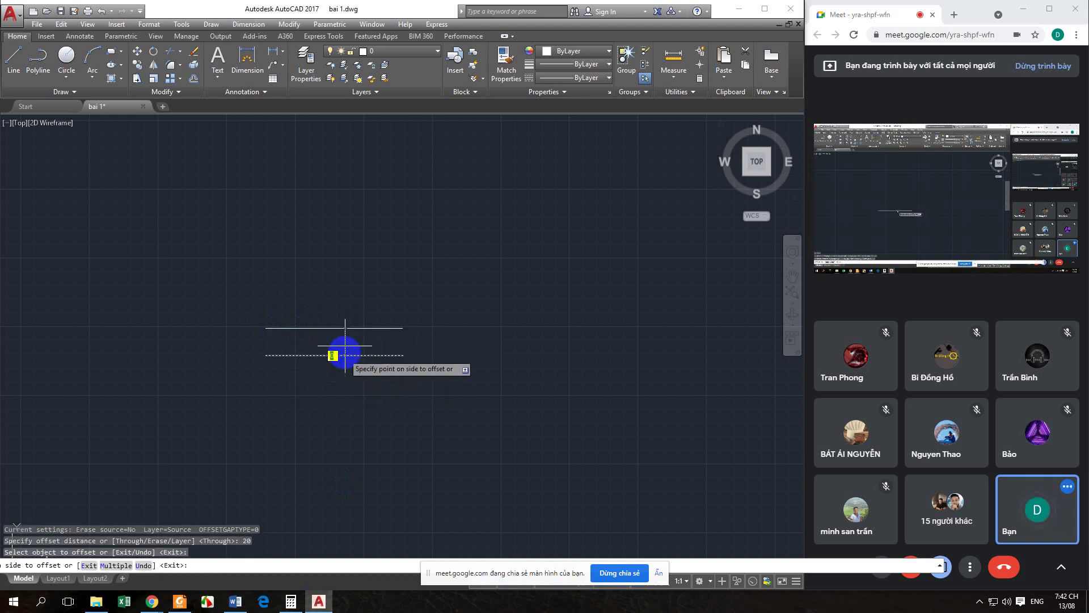
left_click(345, 261)
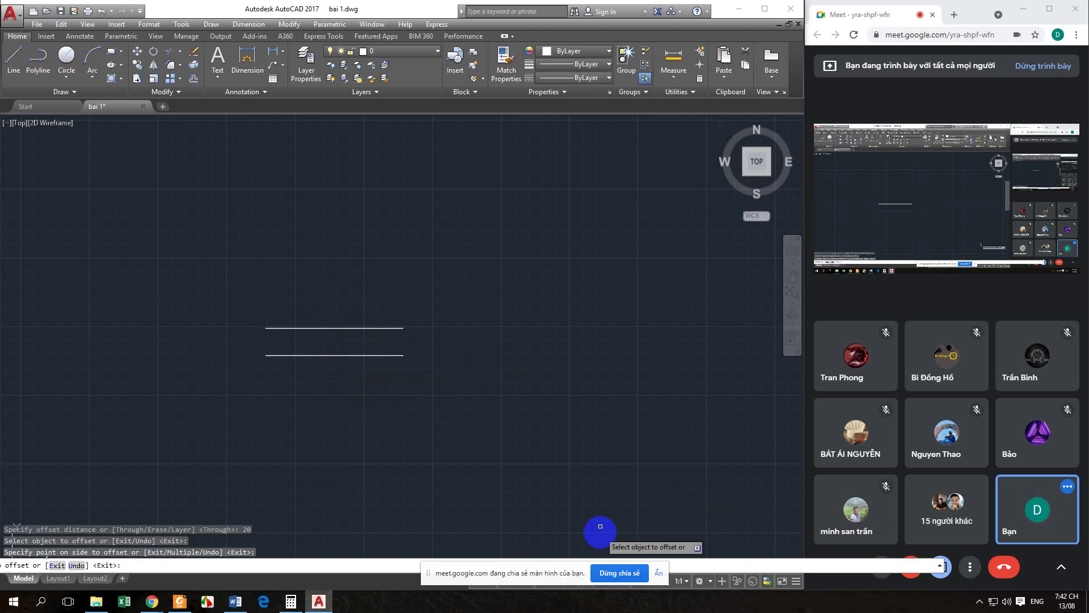
Step: Offset each newest parallel line upward by 20 four more times and end the Offset command
left_click(374, 328)
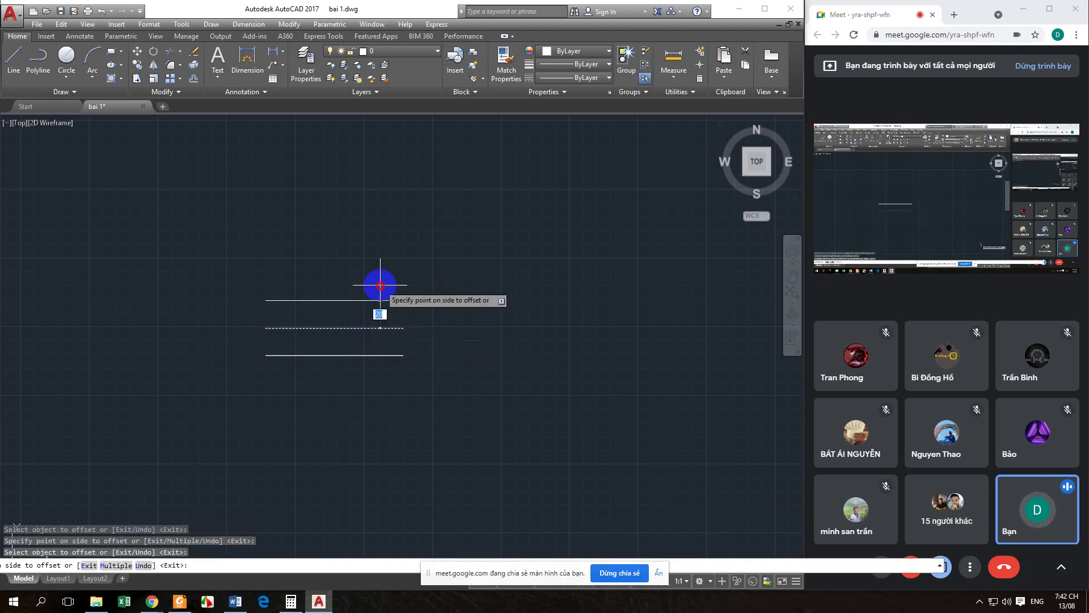
left_click(377, 278)
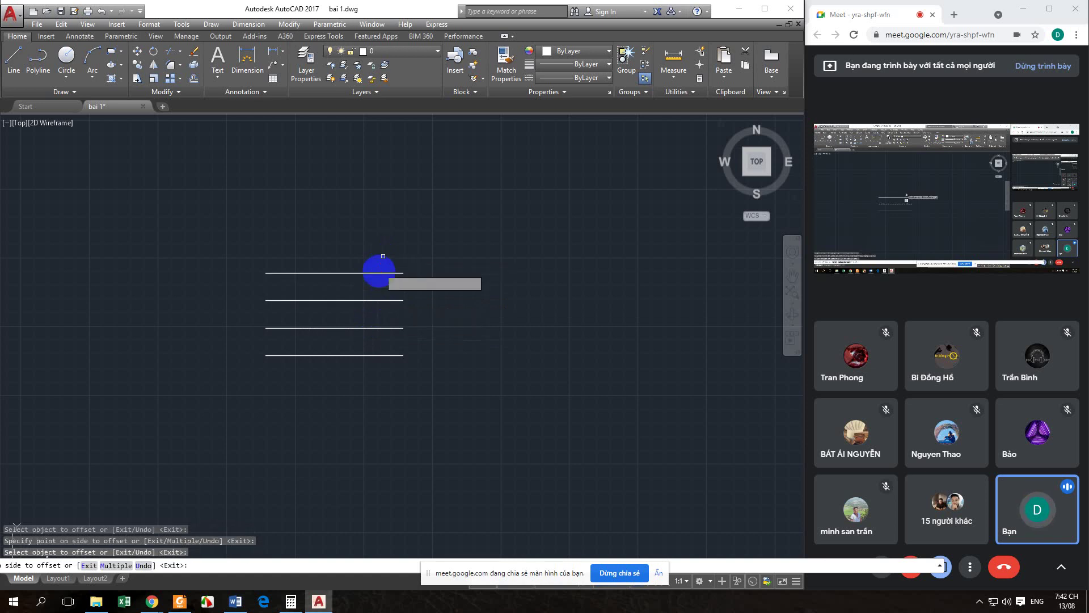
left_click(378, 273)
left_click(391, 229)
left_click(385, 246)
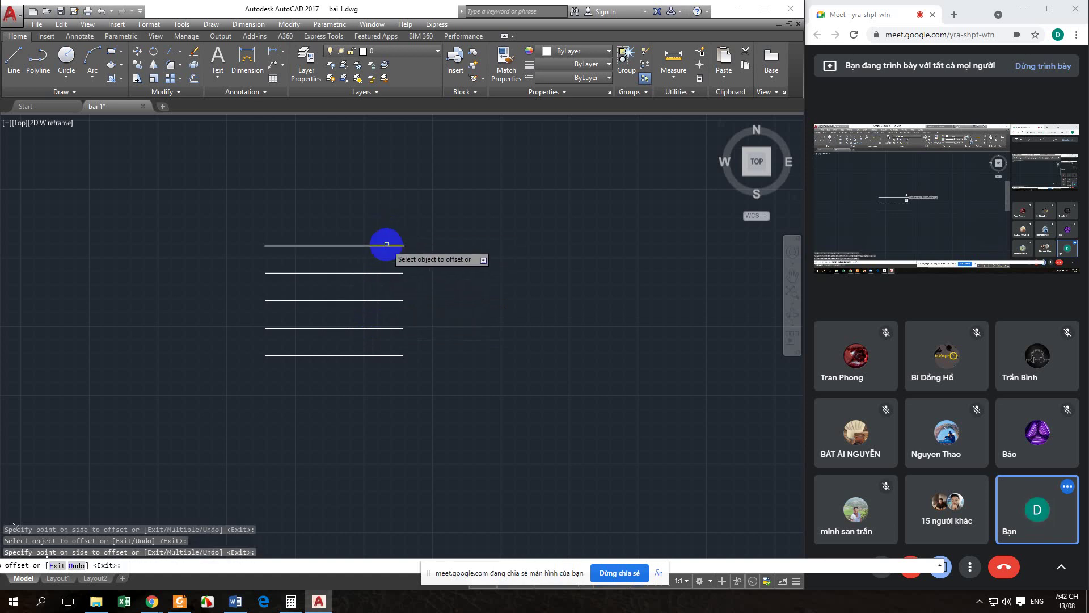
left_click(385, 224)
key("Escape")
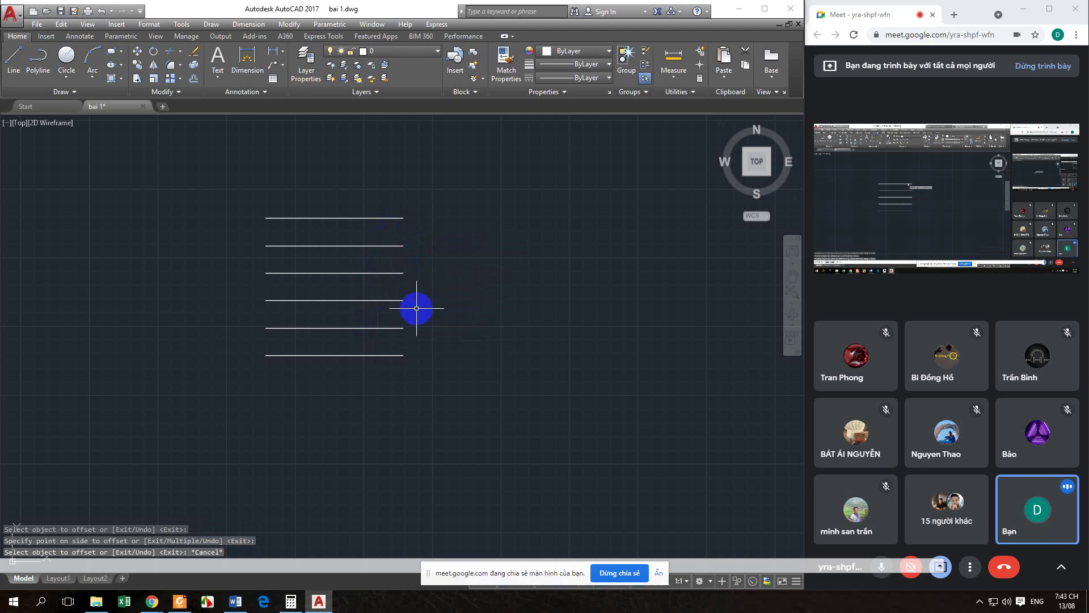
Step: Delete the five offset lines above the original horizontal line
left_click(418, 332)
left_click(341, 173)
key("Delete")
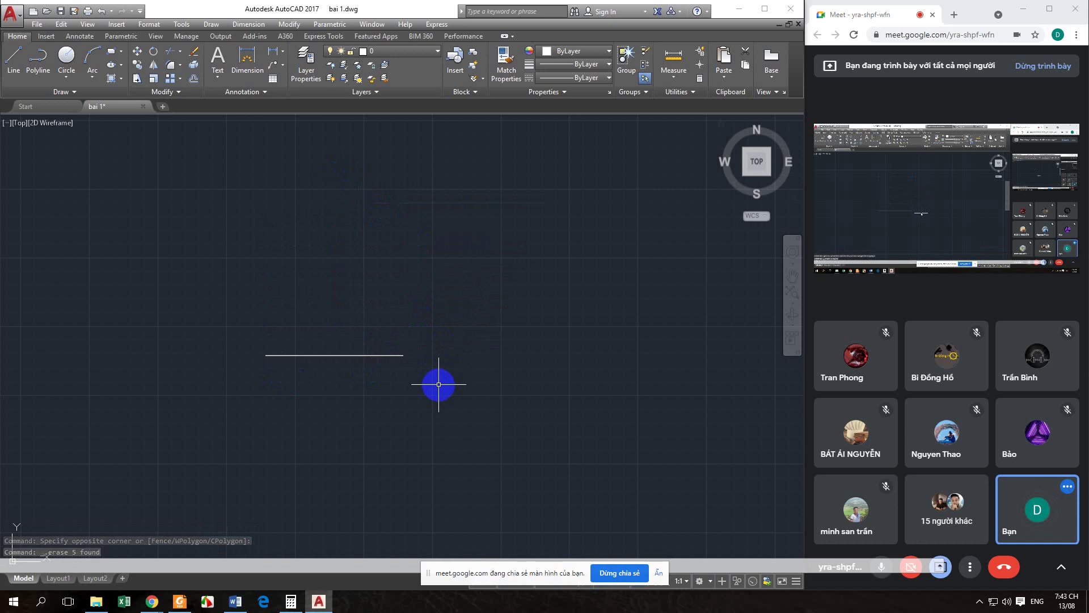
Step: Offset the remaining horizontal line 20 upward to create one parallel copy
type("O")
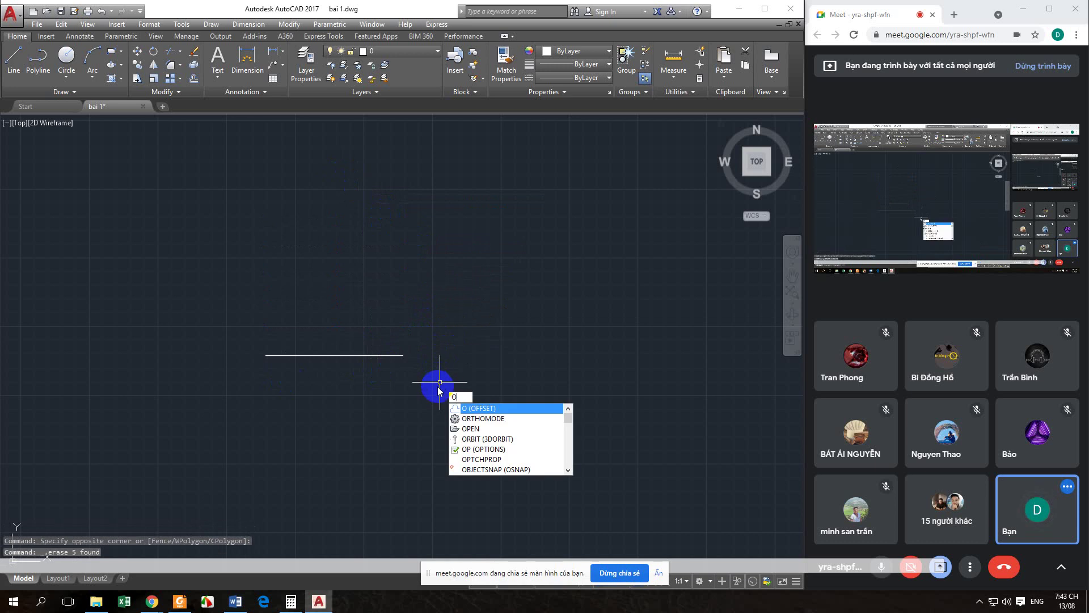
key("Return")
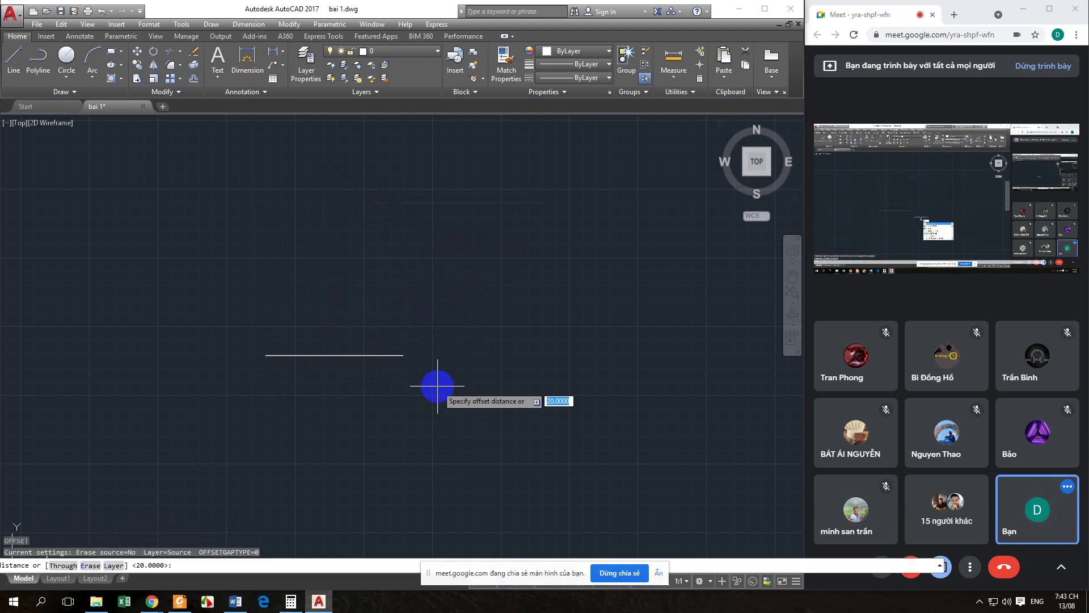
type("20")
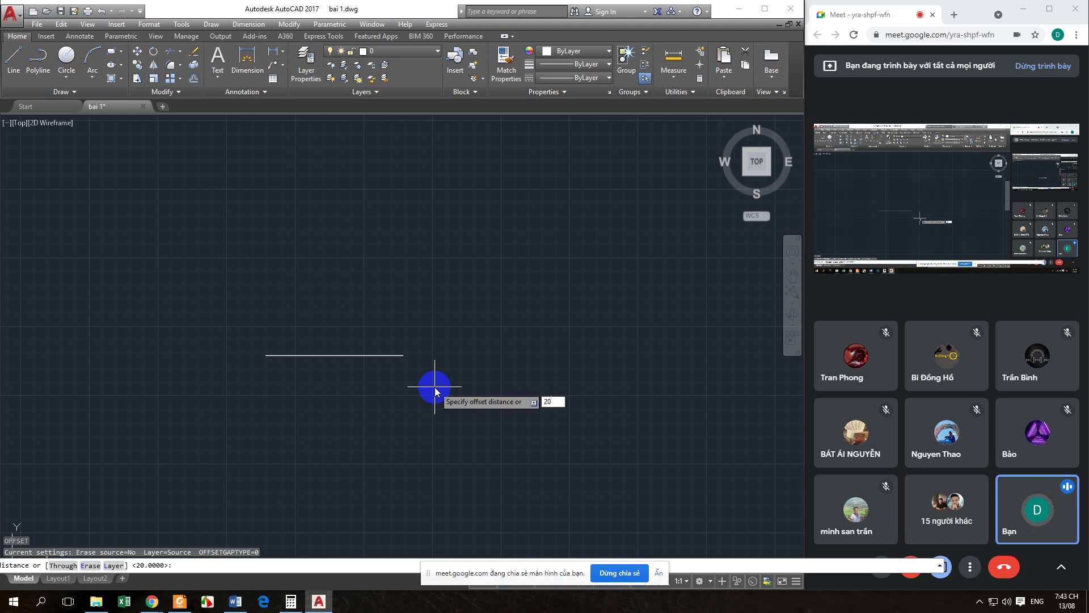
key("Return")
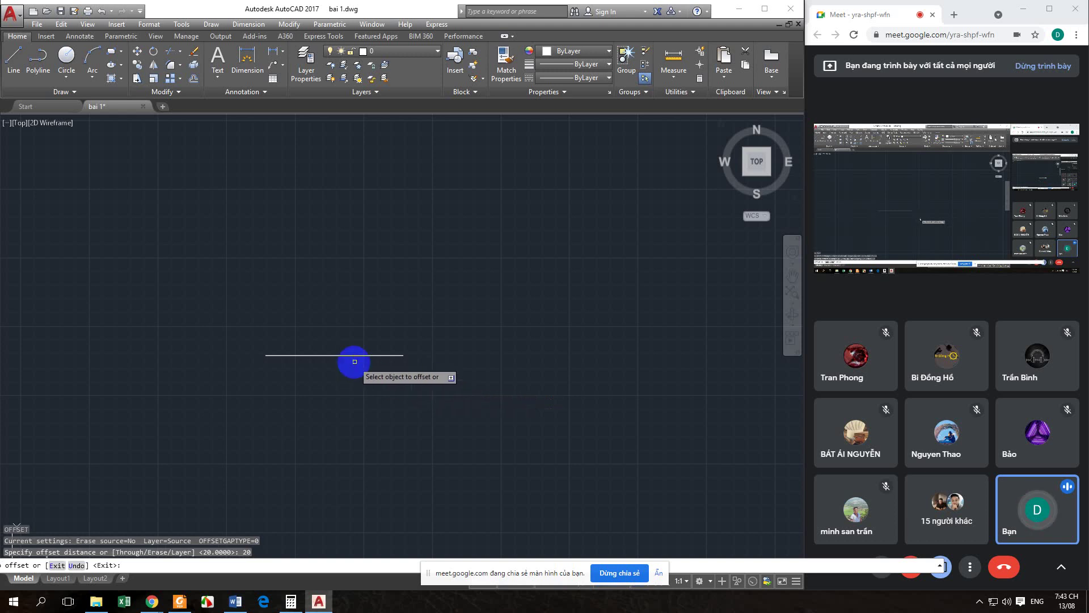
left_click(357, 355)
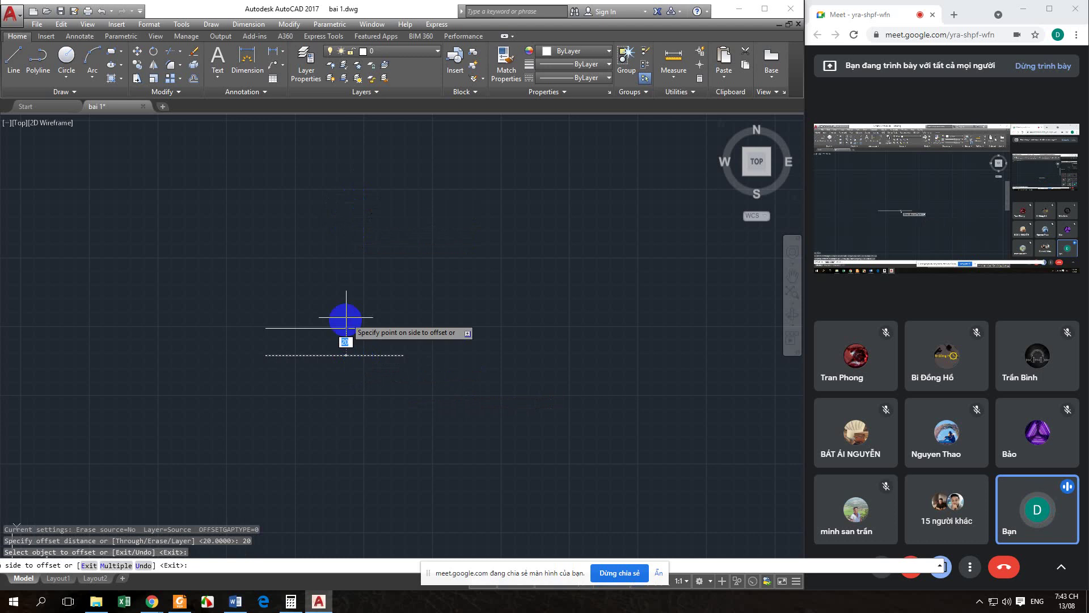
left_click(353, 196)
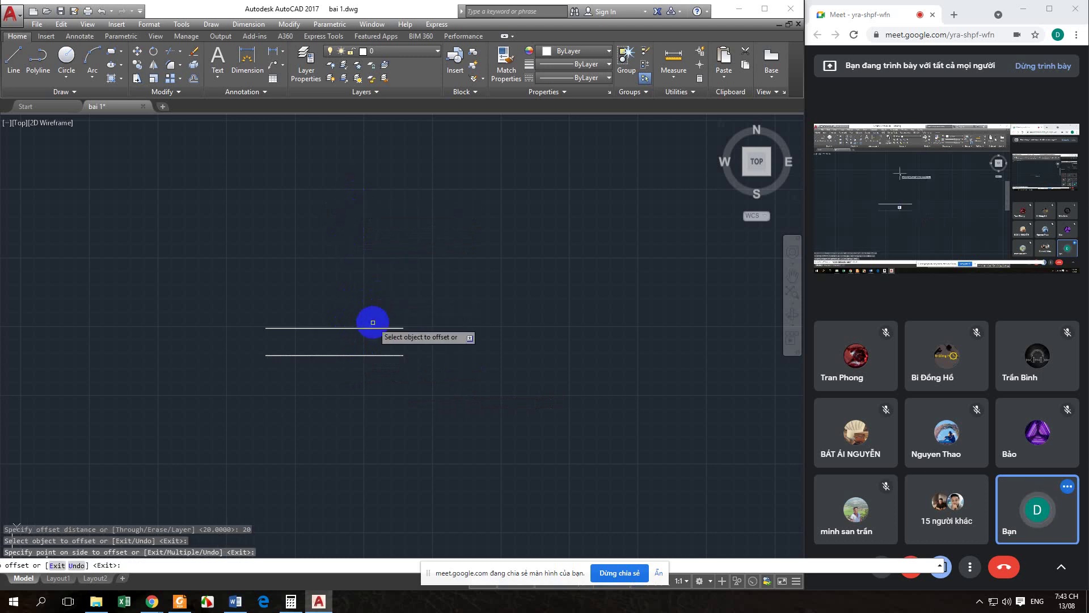
Step: Add three more parallel lines upward, each offset 20 from the previous one, and end the Offset command
left_click(369, 267)
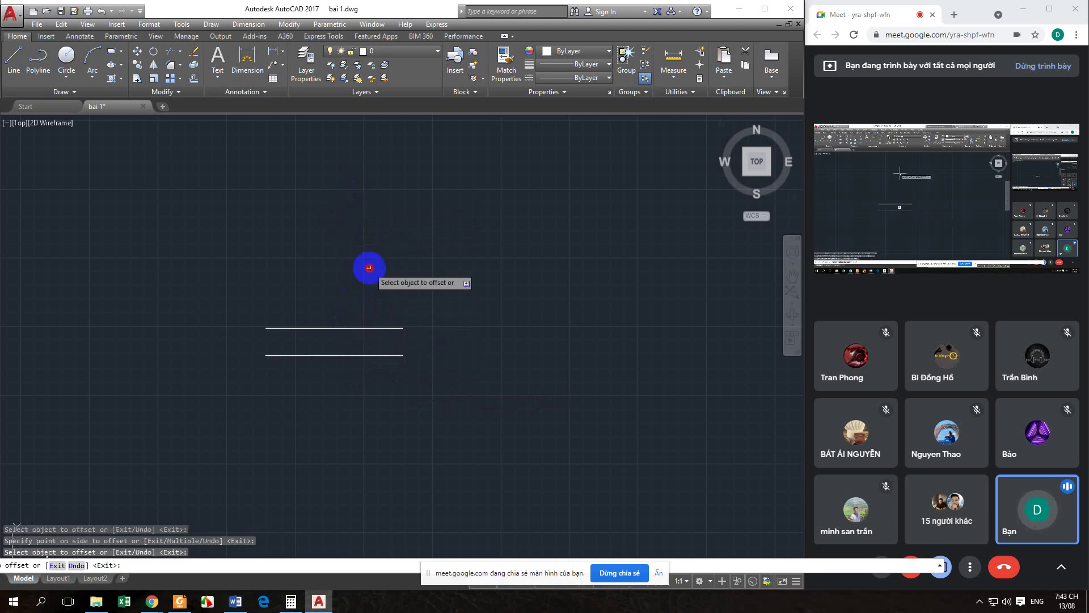
left_click(367, 328)
left_click(370, 305)
left_click(369, 300)
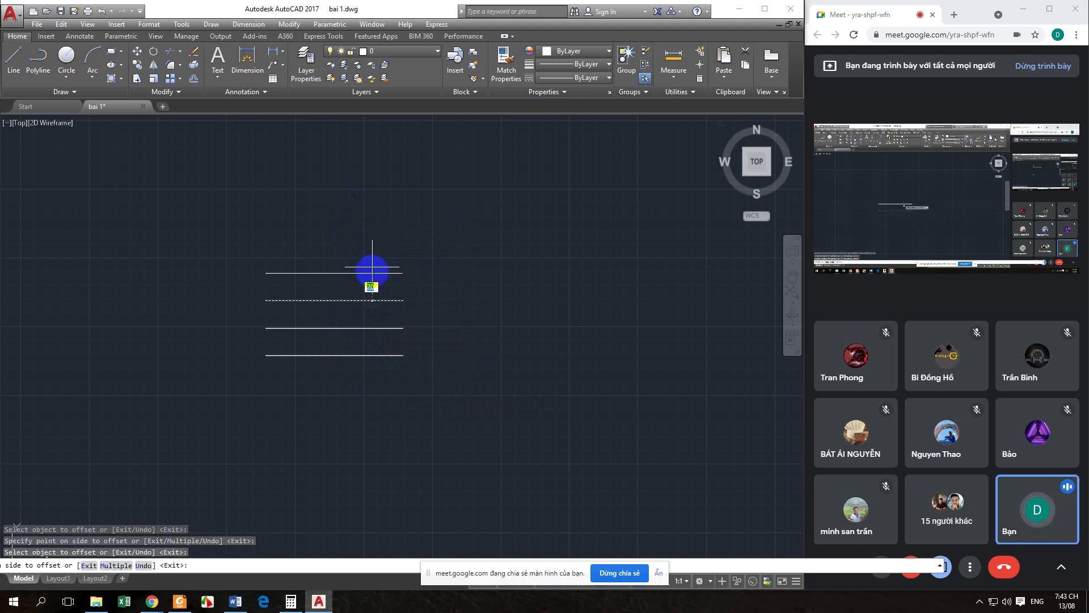
left_click(370, 265)
left_click(373, 274)
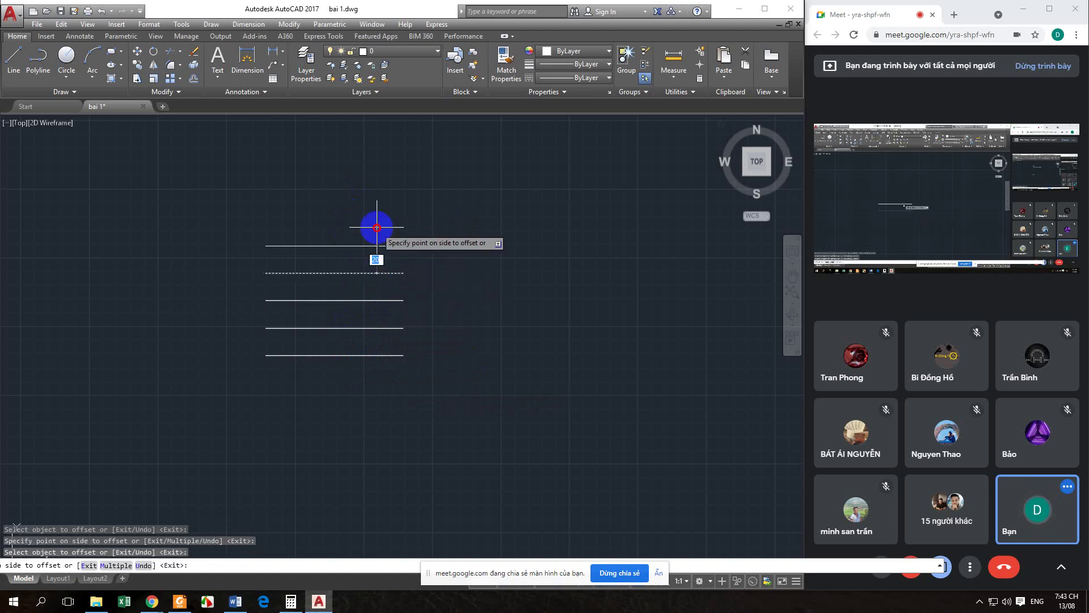
left_click(374, 230)
key("Escape")
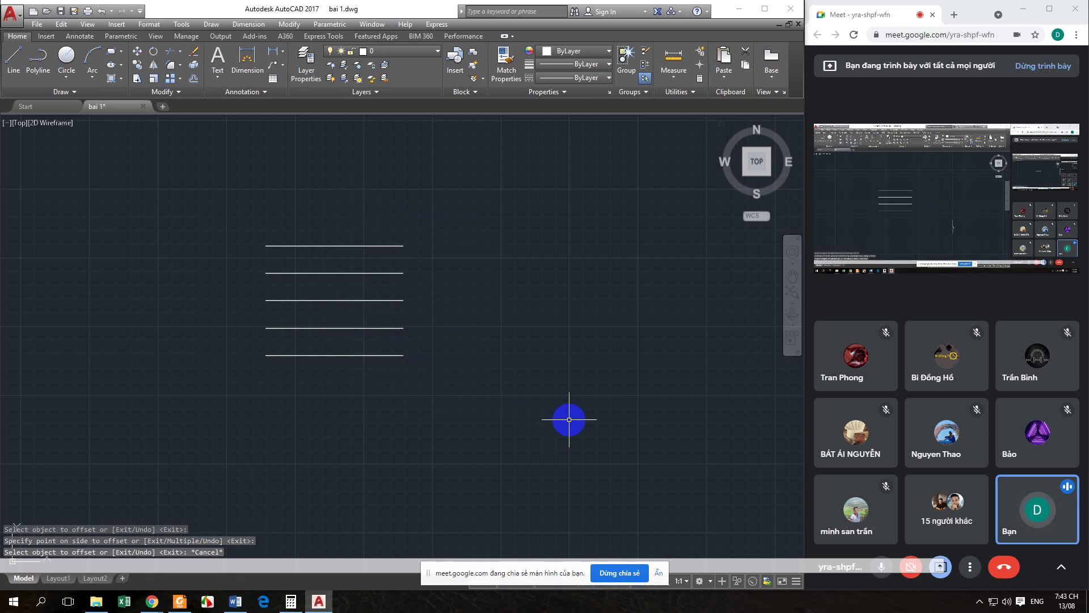
Step: Draw a rectangle 100 wide and 50 high in the empty area beside the five parallel lines
scroll(448, 408, "down", 2)
type("rec")
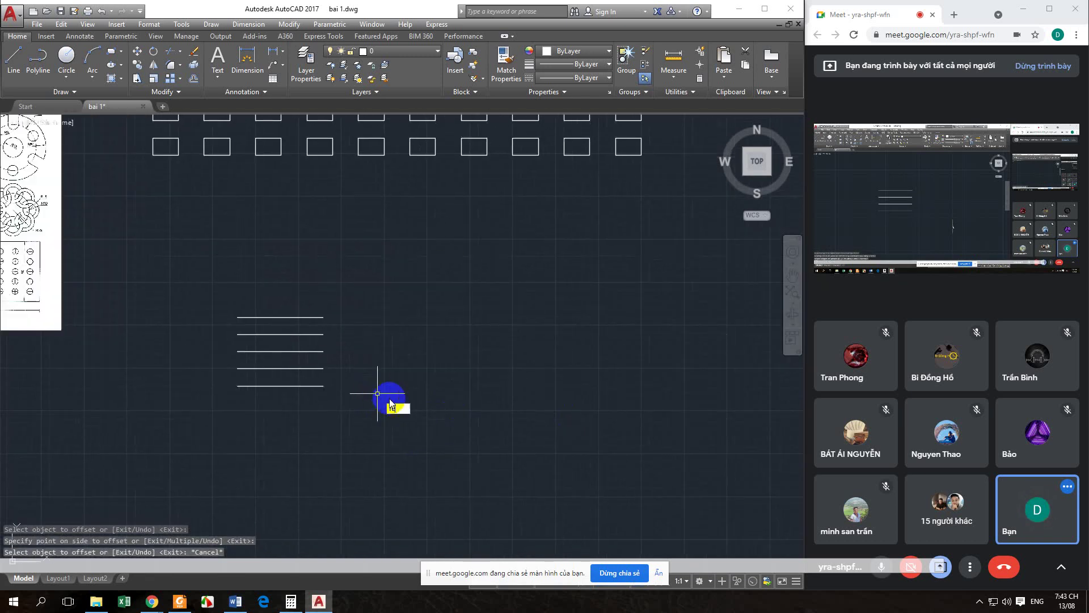
key("Return")
key("Escape")
type("rec")
key("Return")
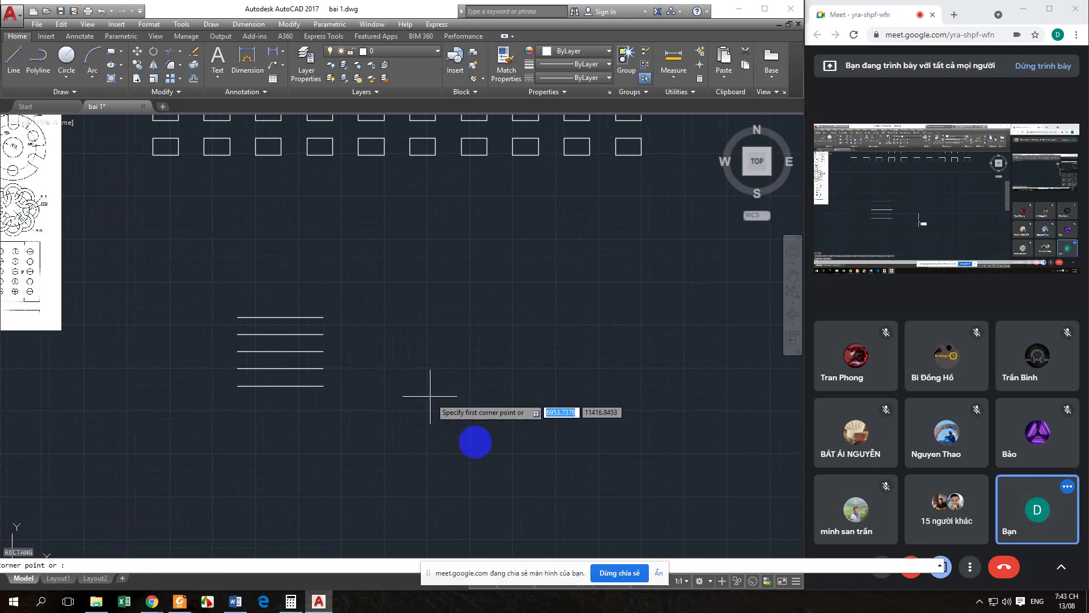
left_click(473, 459)
type("@")
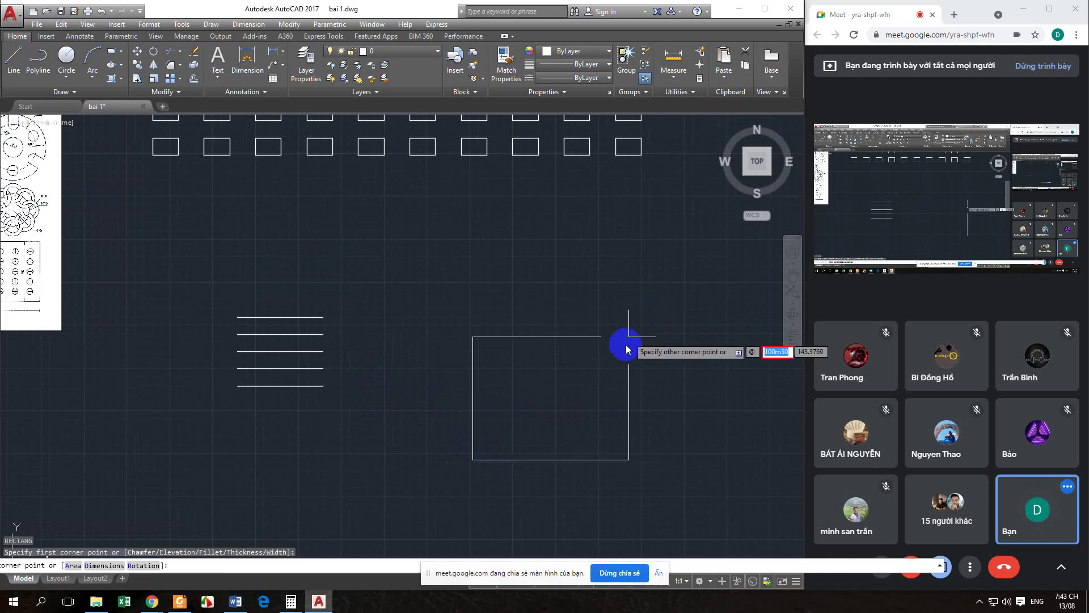
type("100,50")
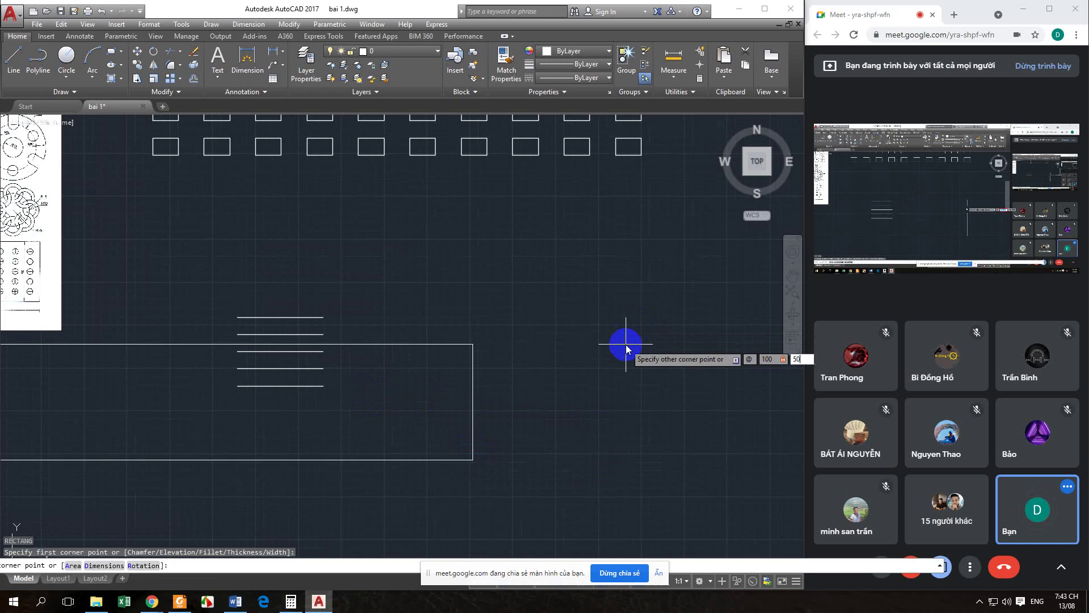
key("Return")
scroll(542, 456, "up", 4)
scroll(542, 456, "up", 2)
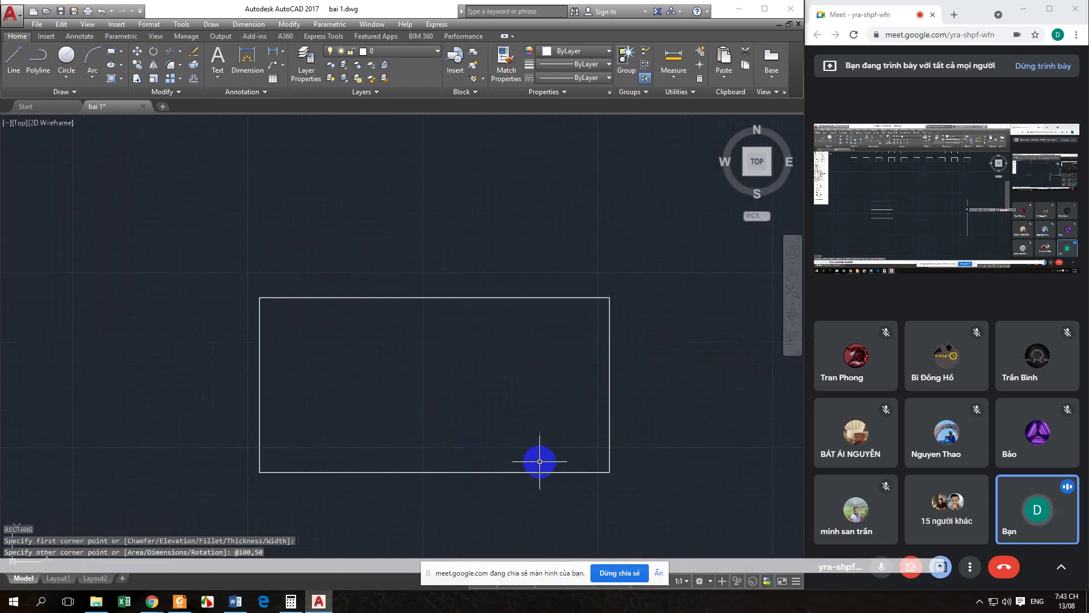
middle_click_drag(541, 457, 489, 395)
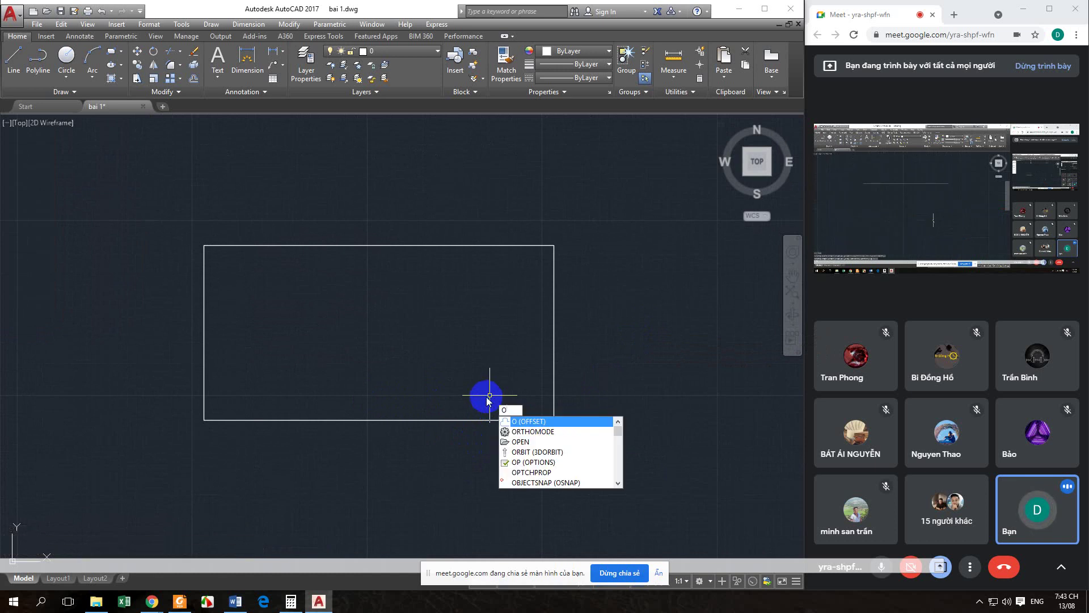
key("Return")
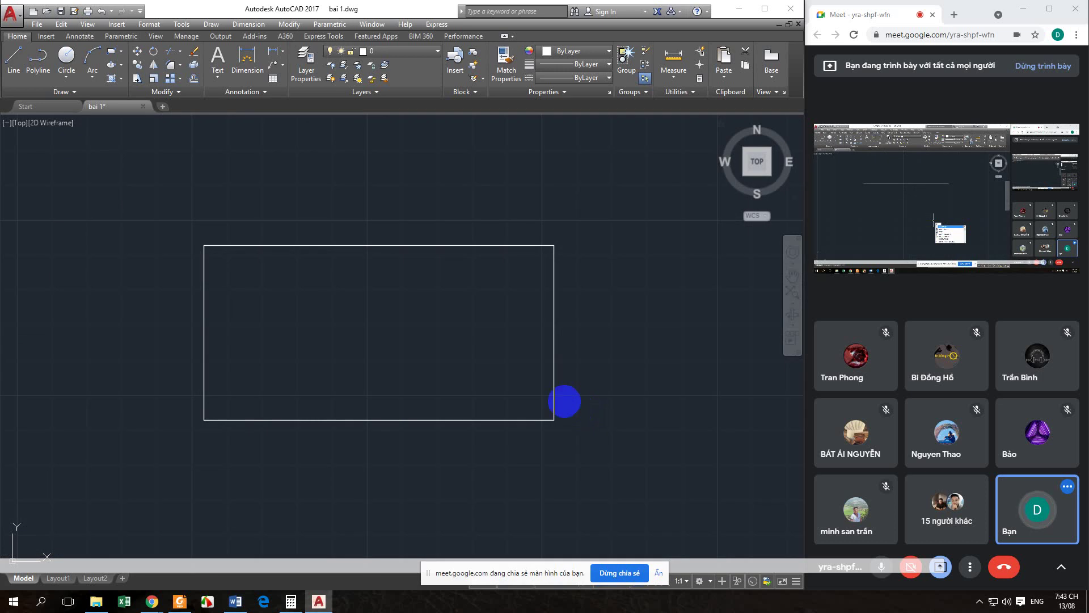
left_click(980, 602)
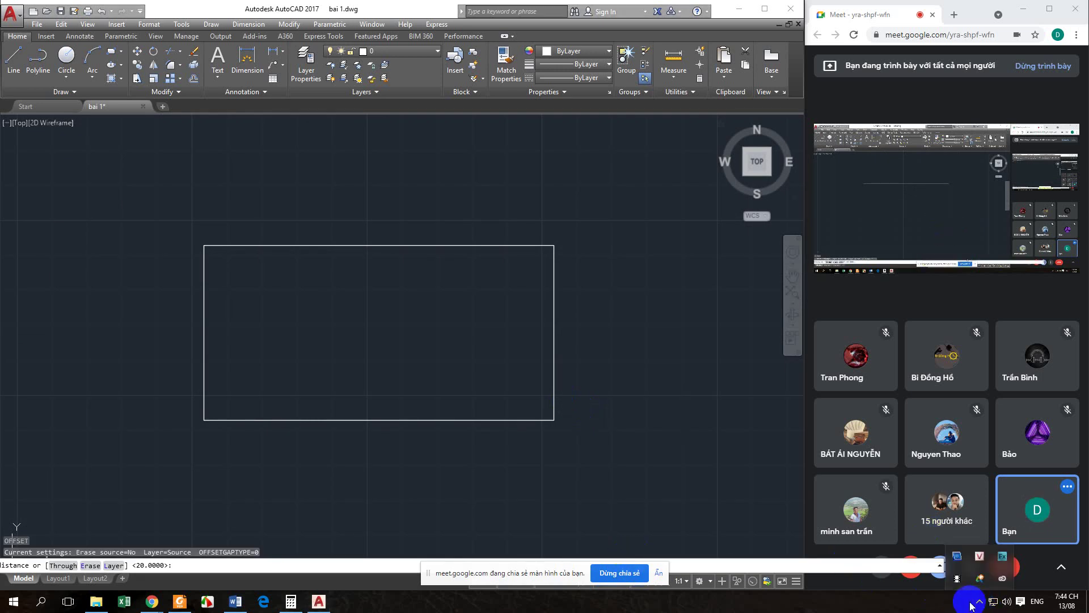
left_click(960, 605)
key("Escape")
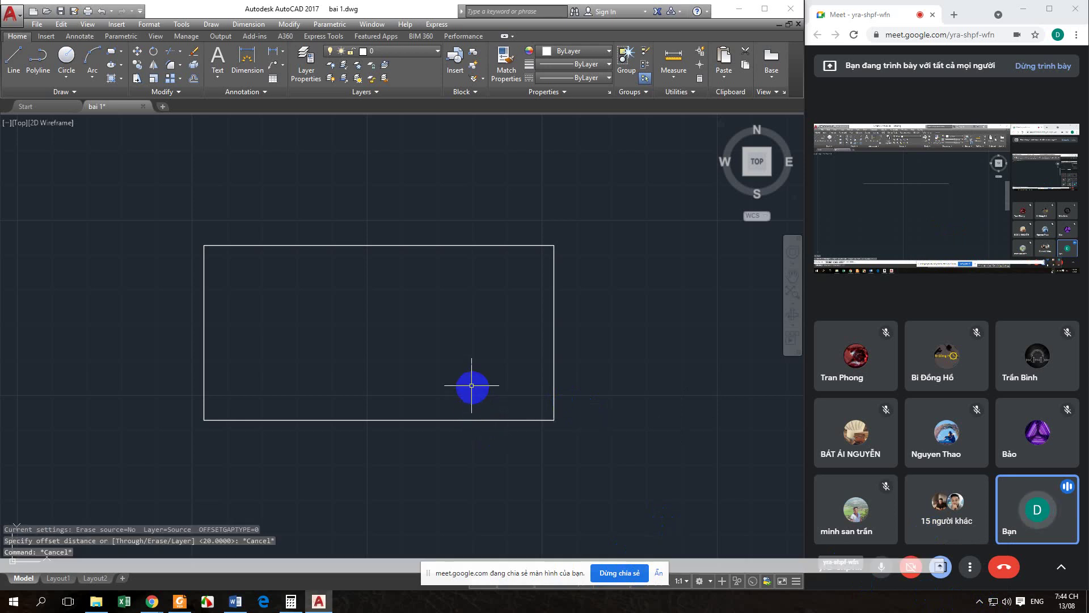
Step: Offset the 100 by 50 rectangle inward by a distance of 2
type("o")
key("Return")
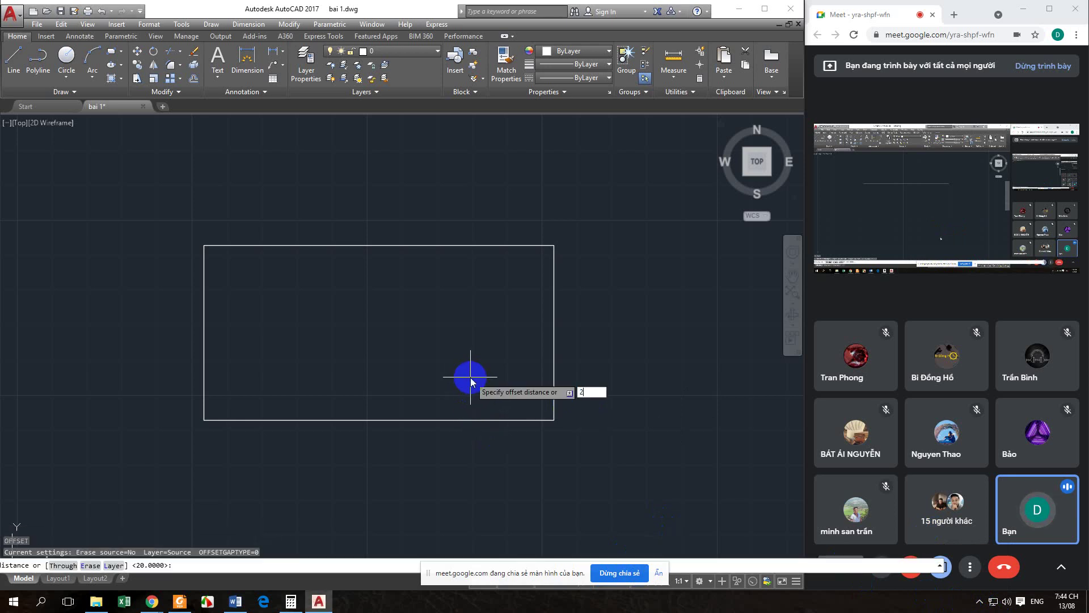
key("Return")
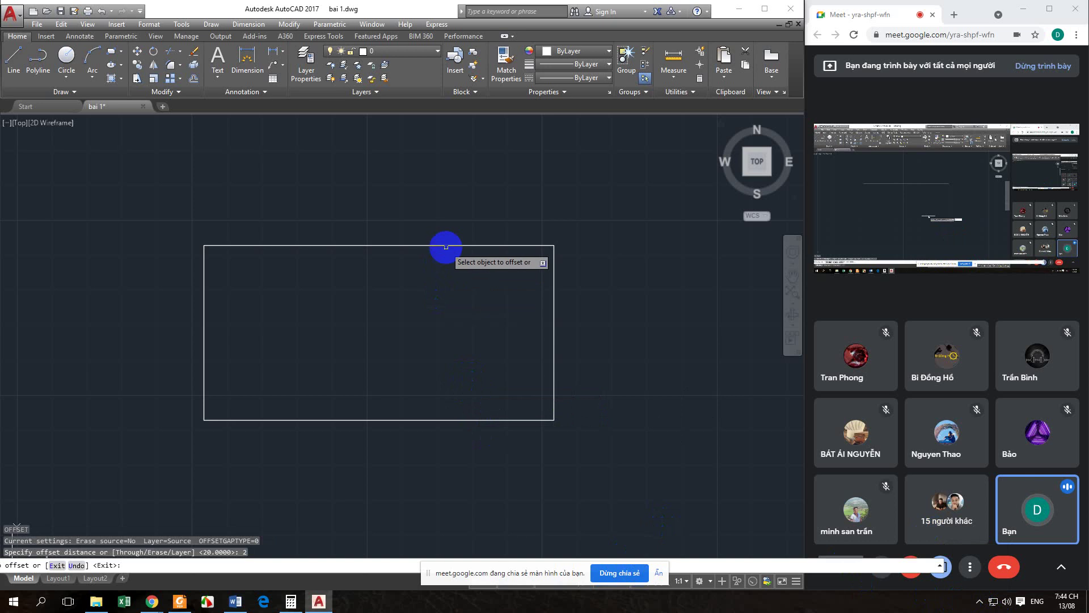
left_click(447, 245)
left_click(441, 308)
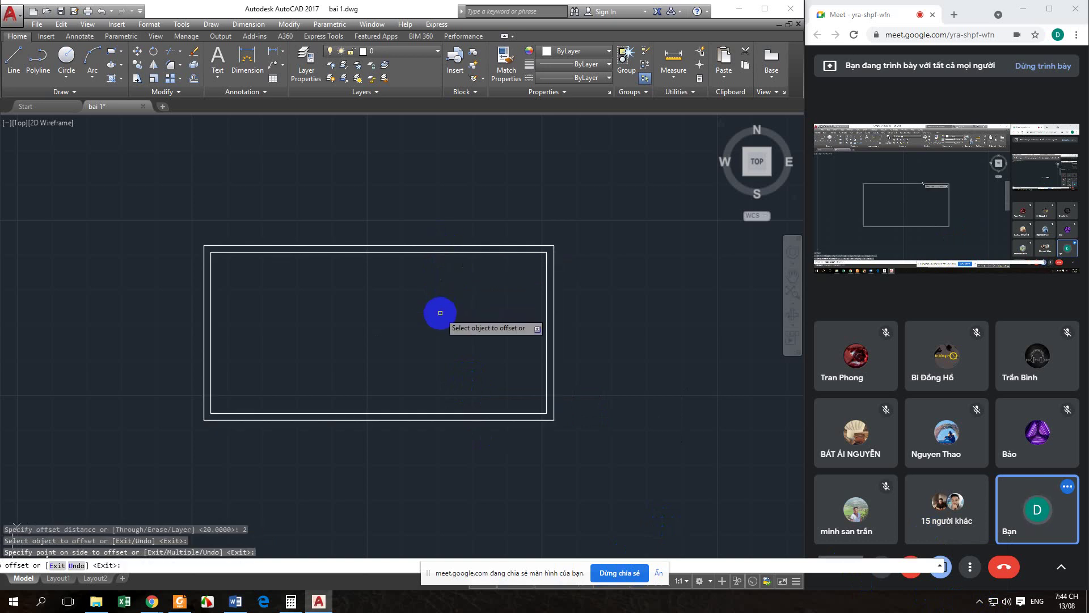
Step: Offset each newest inner rectangle inward by 2 five more times and end the Offset command
left_click(447, 252)
left_click(448, 262)
left_click(447, 261)
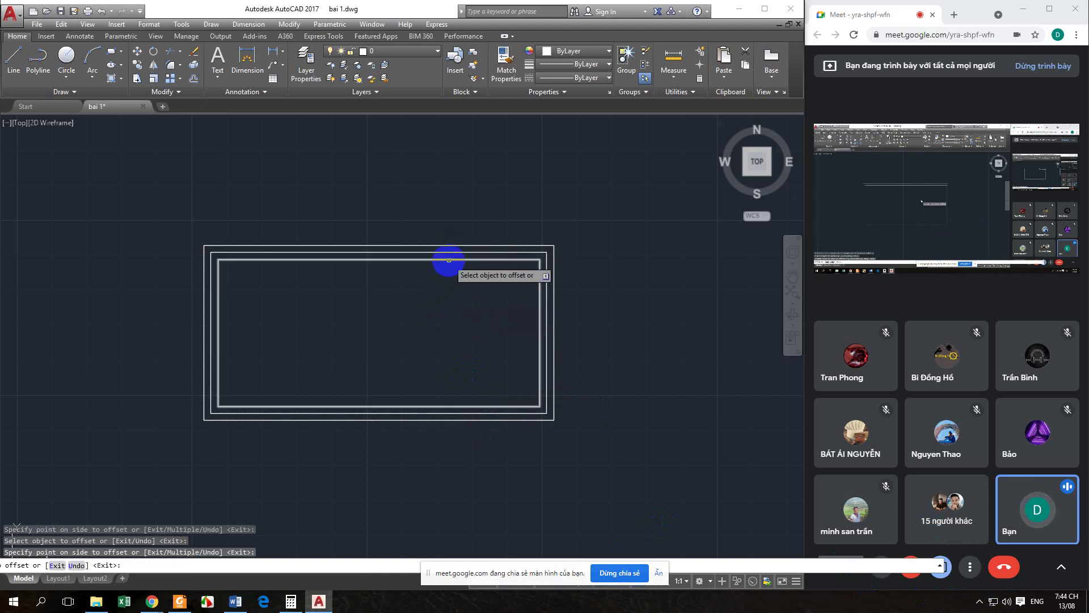
left_click(440, 299)
left_click(446, 267)
left_click(445, 309)
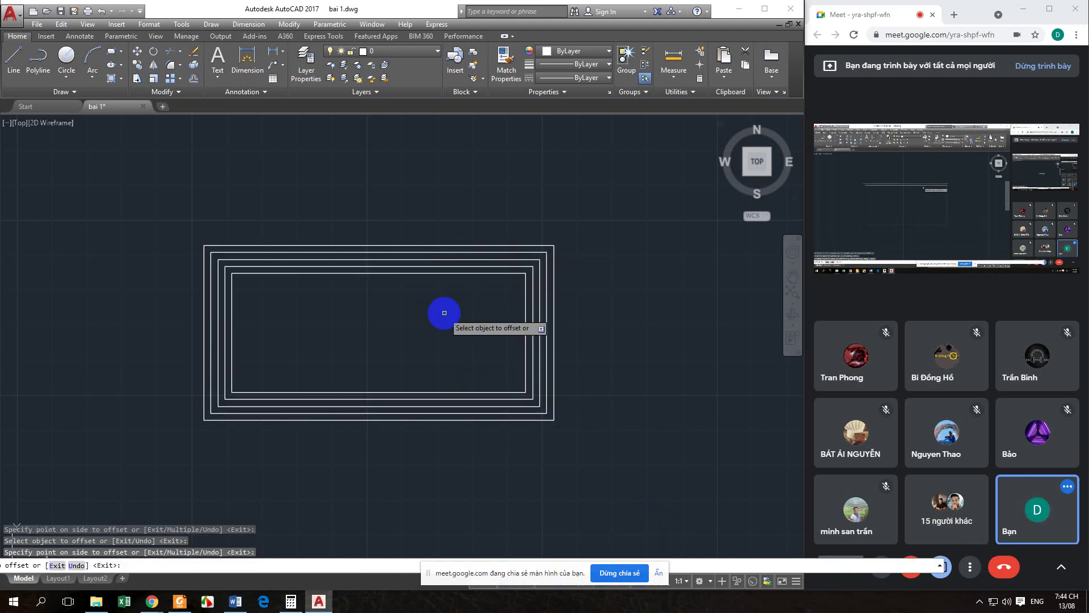
left_click(445, 273)
left_click(442, 302)
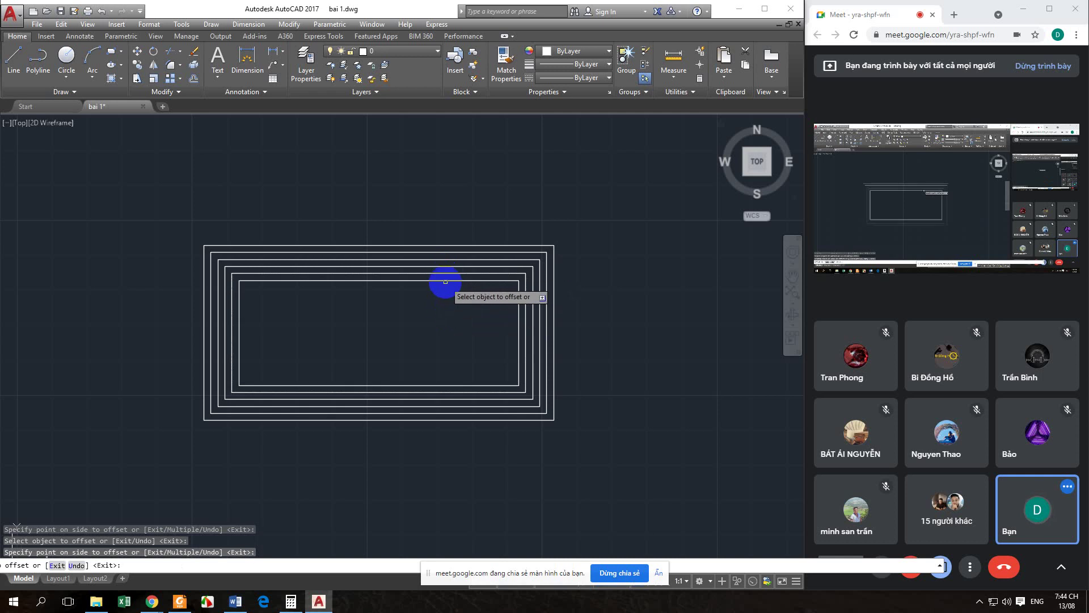
left_click(445, 282)
left_click(445, 322)
key("Return")
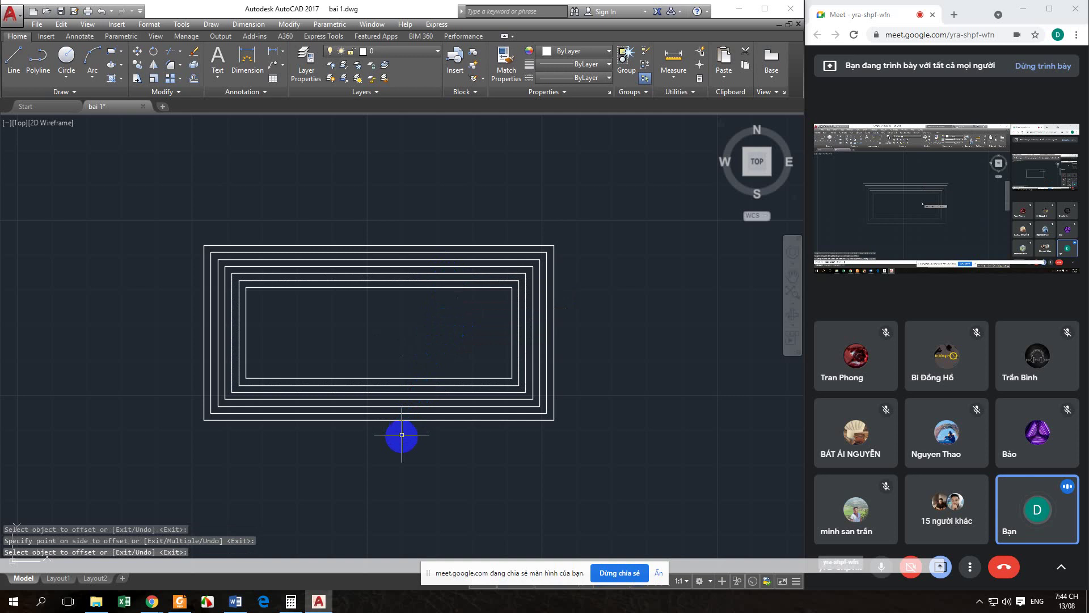
Step: Delete all the nested rectangles, including the original outer one
scroll(378, 426, "down", 3)
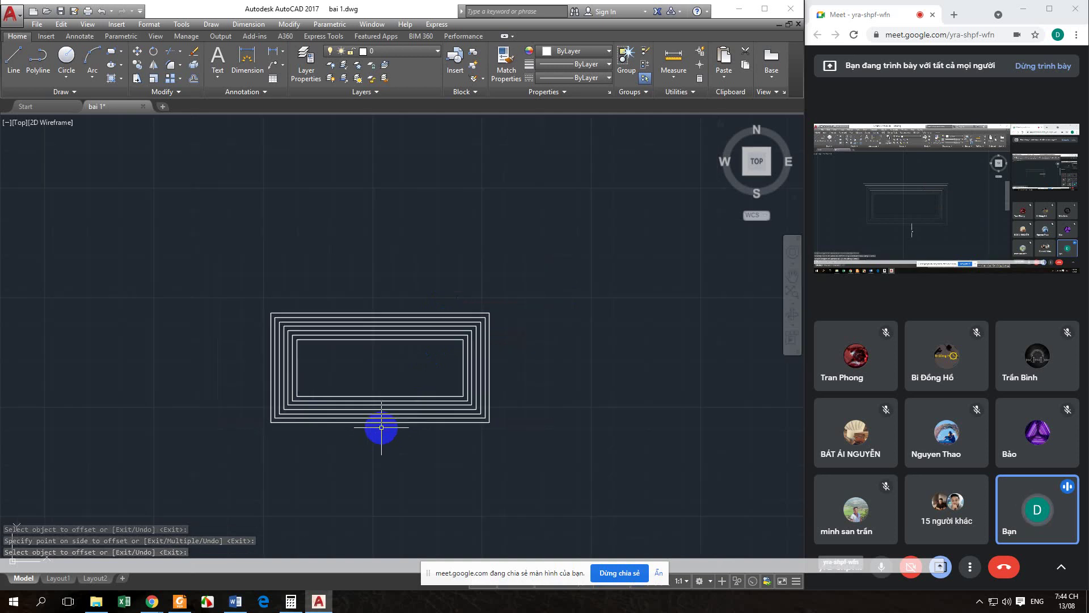
left_click(237, 292)
left_click(525, 465)
key("Delete")
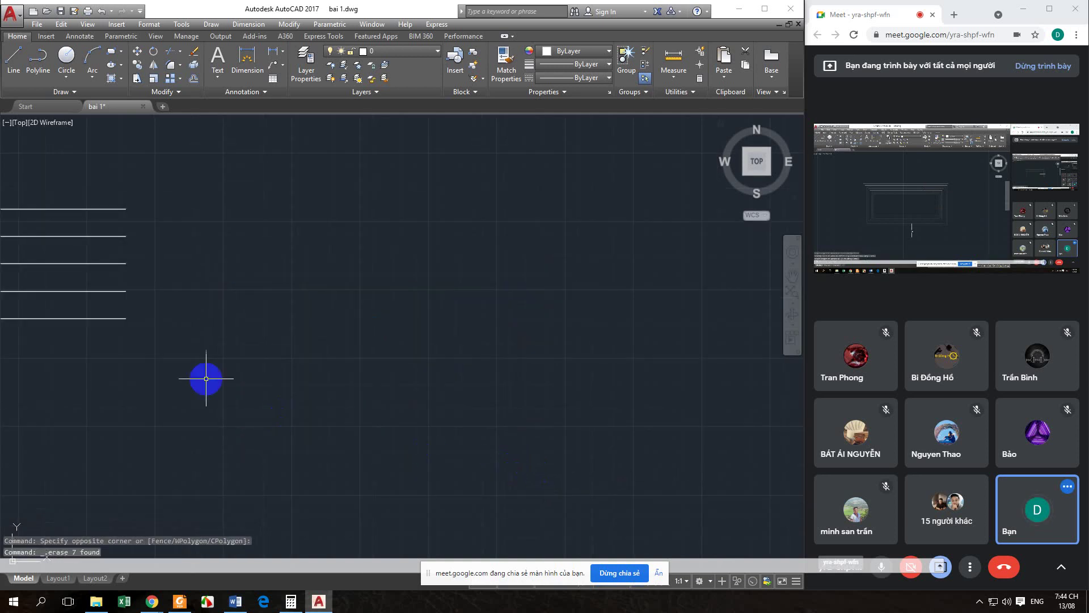
Step: Delete the four upper parallel lines, keeping only the lowest horizontal line
middle_click_drag(204, 377, 494, 457)
left_click(439, 386)
left_click(377, 292)
key("Delete")
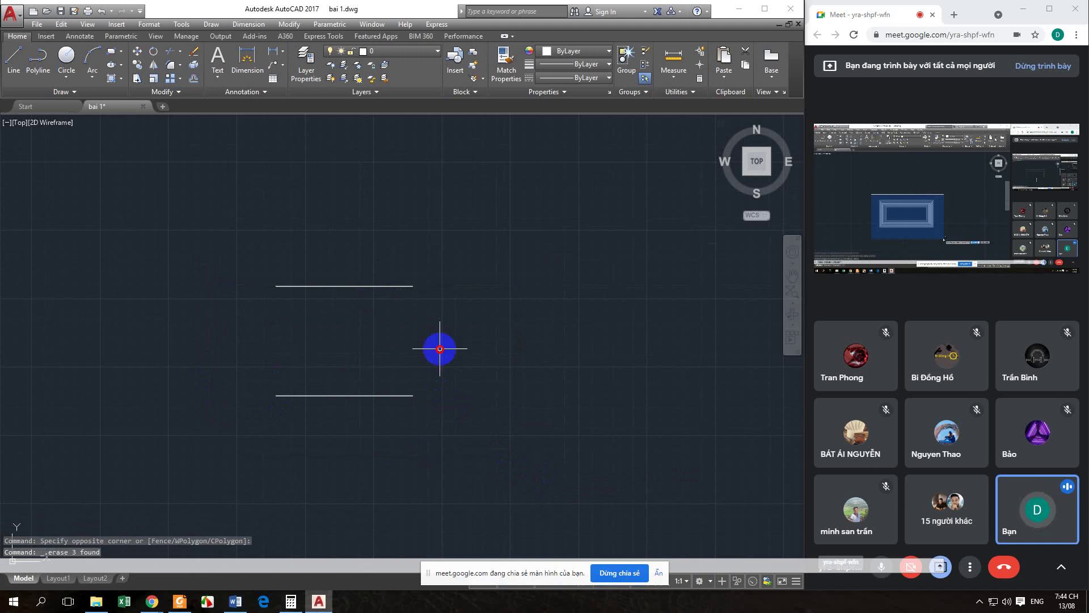
left_click(438, 348)
left_click(343, 231)
key("Delete")
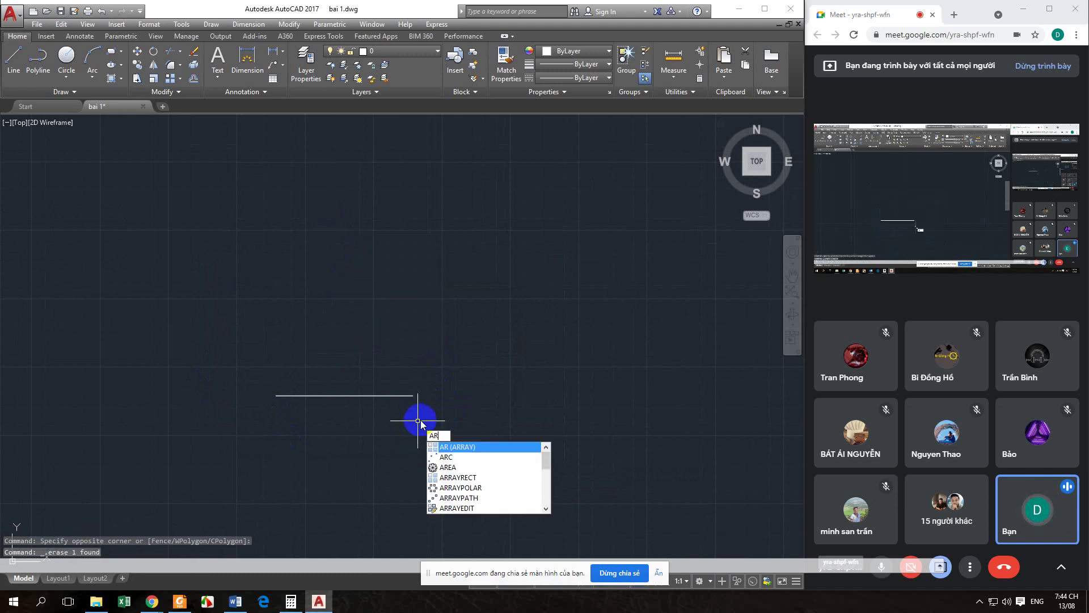
Step: Start a rectangular array of the remaining horizontal line
key("Return")
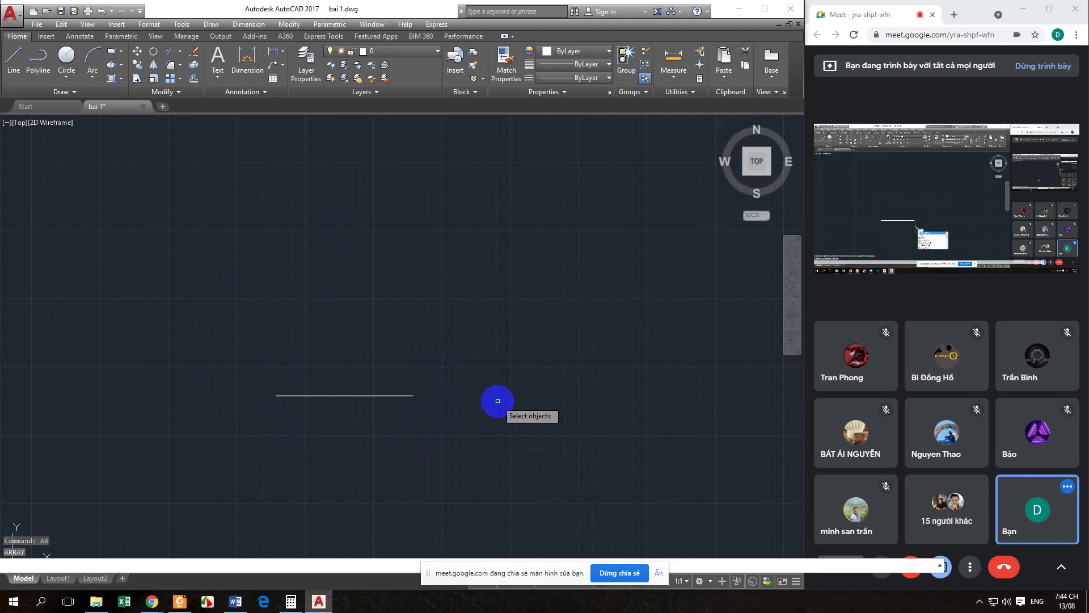
left_click(471, 403)
left_click(358, 341)
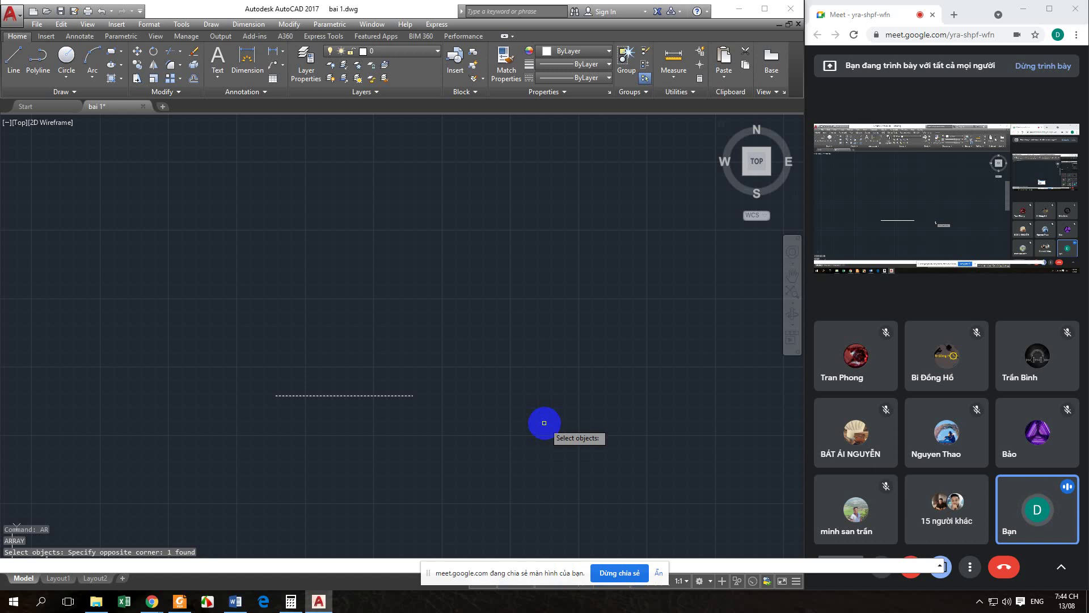
right_click(544, 422)
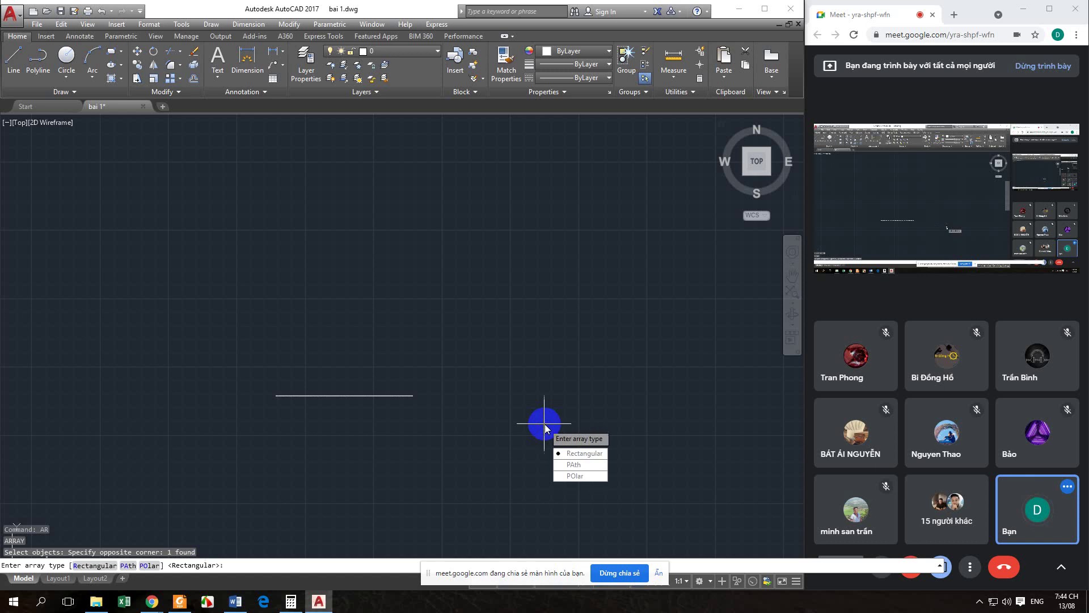
left_click(581, 453)
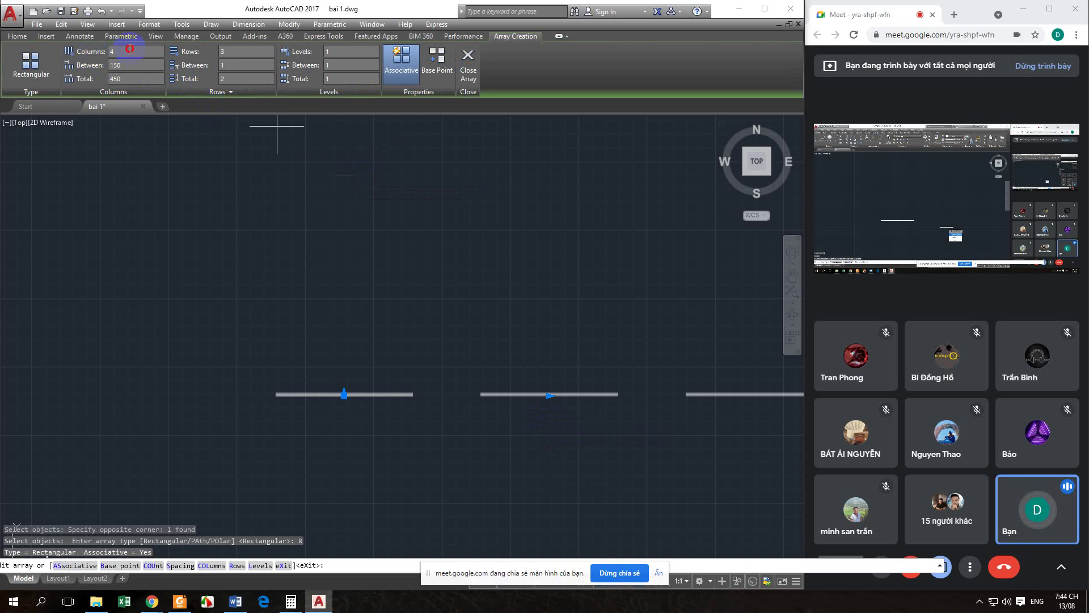
Step: Set the array to 2 columns with a column spacing of 120
left_click(130, 49)
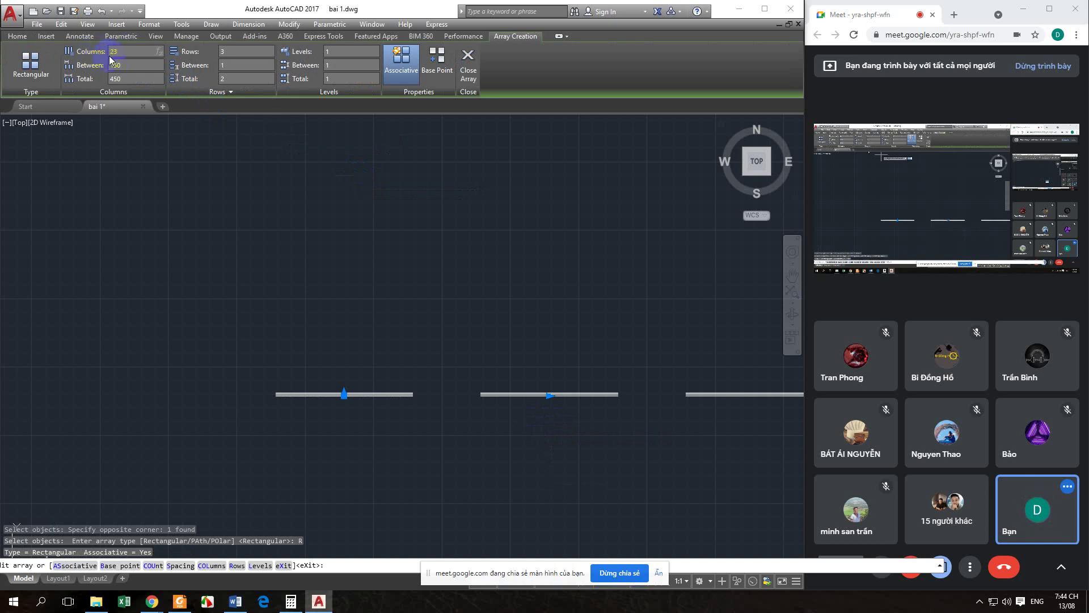
key("BackSpace")
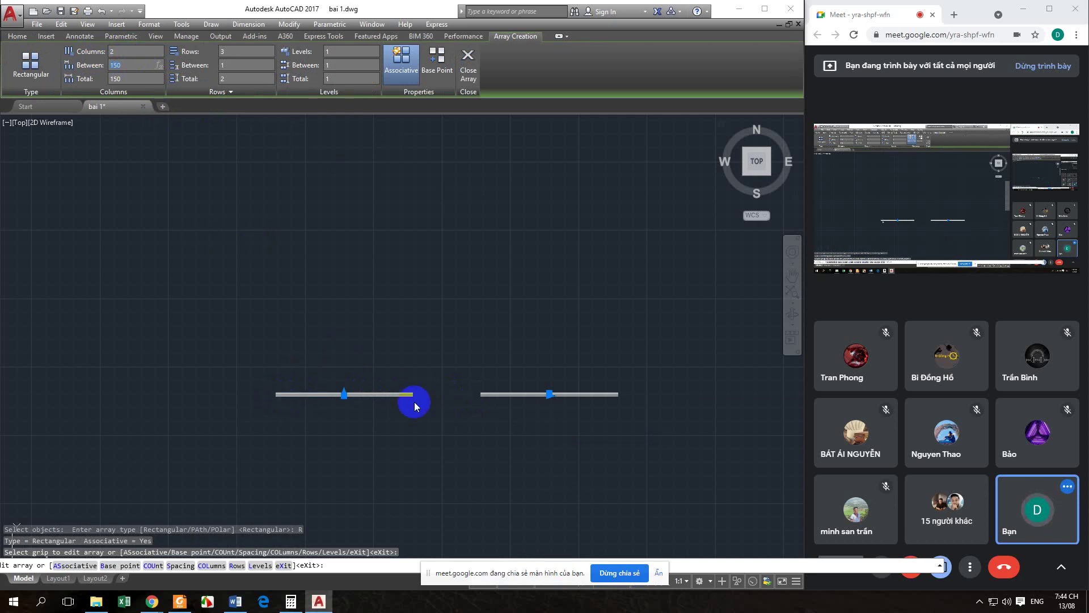
left_click(122, 66)
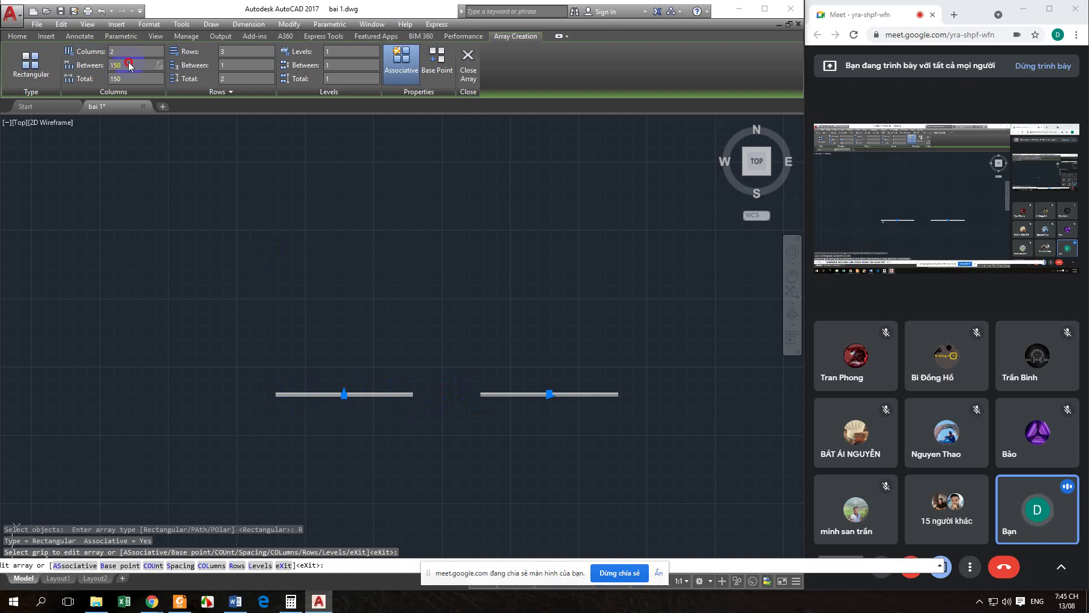
type("120")
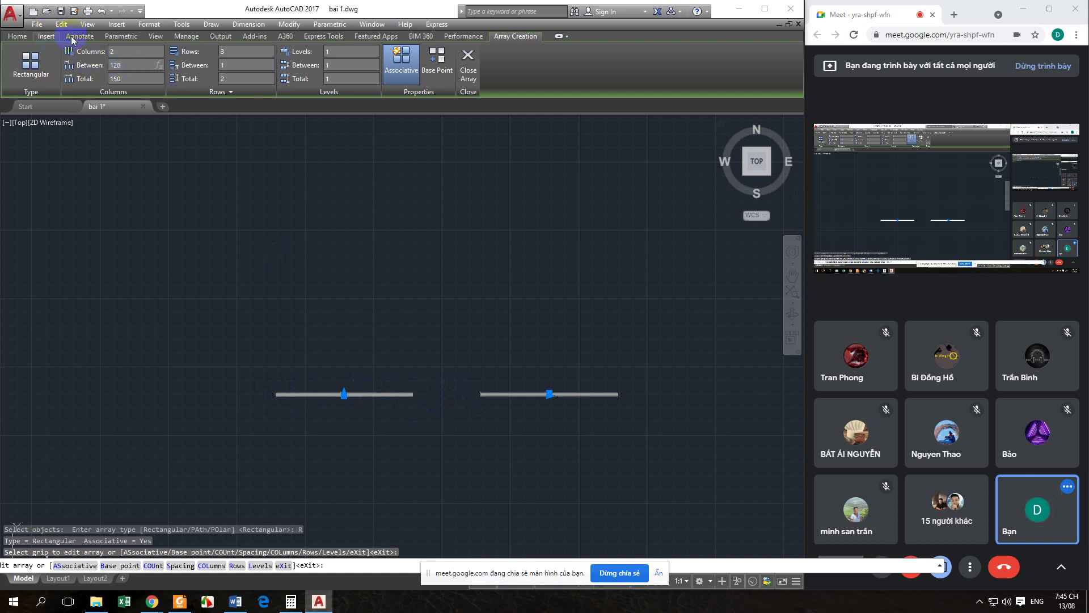
left_click(125, 49)
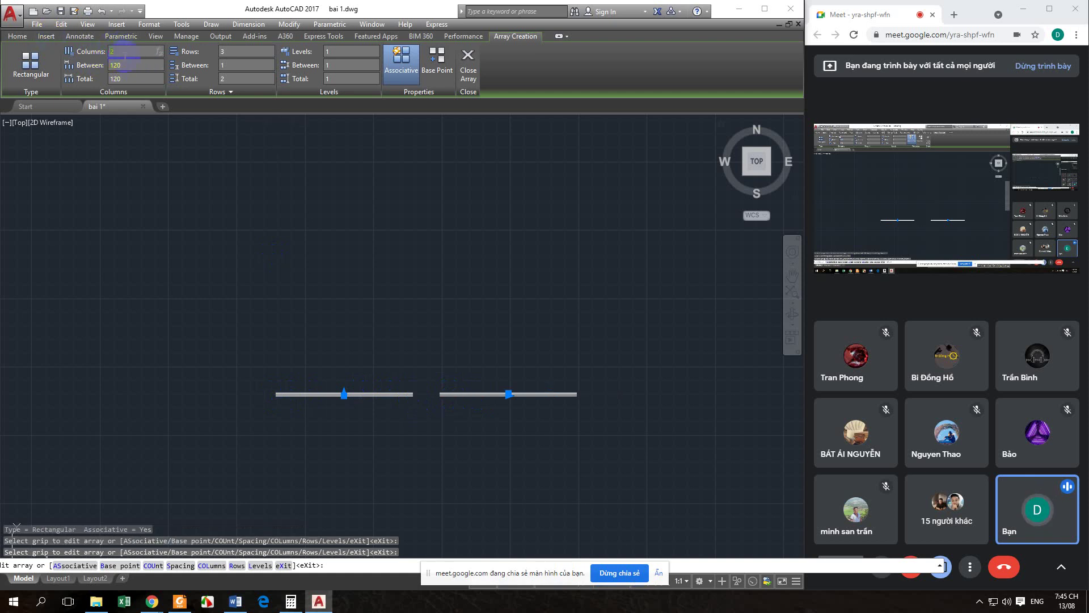
Step: Set the array to 10 rows with a row spacing of 20
left_click(229, 52)
left_click(234, 66)
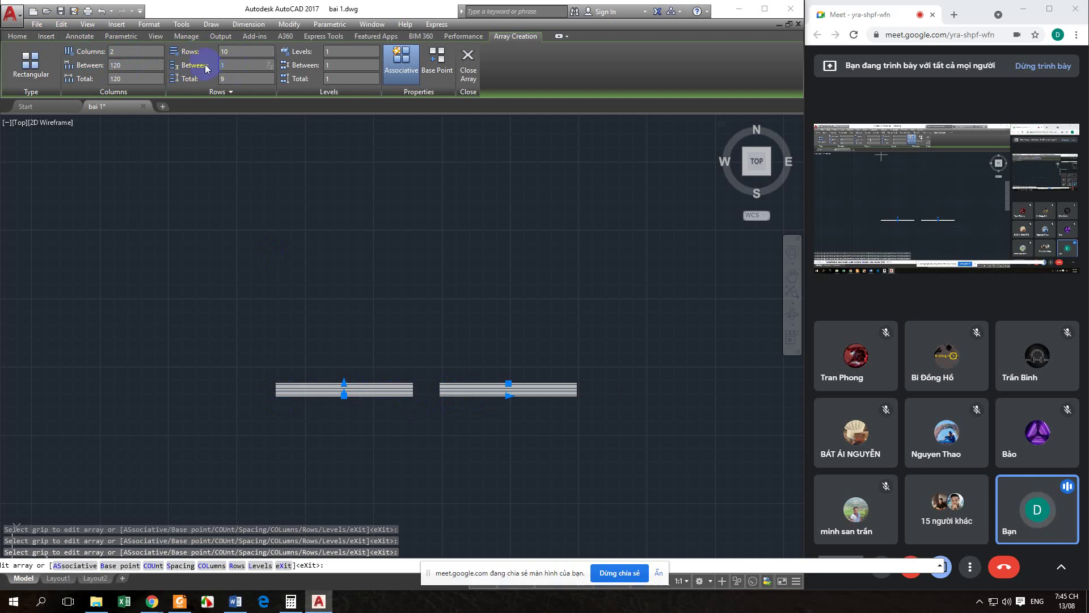
type("20")
key("Return")
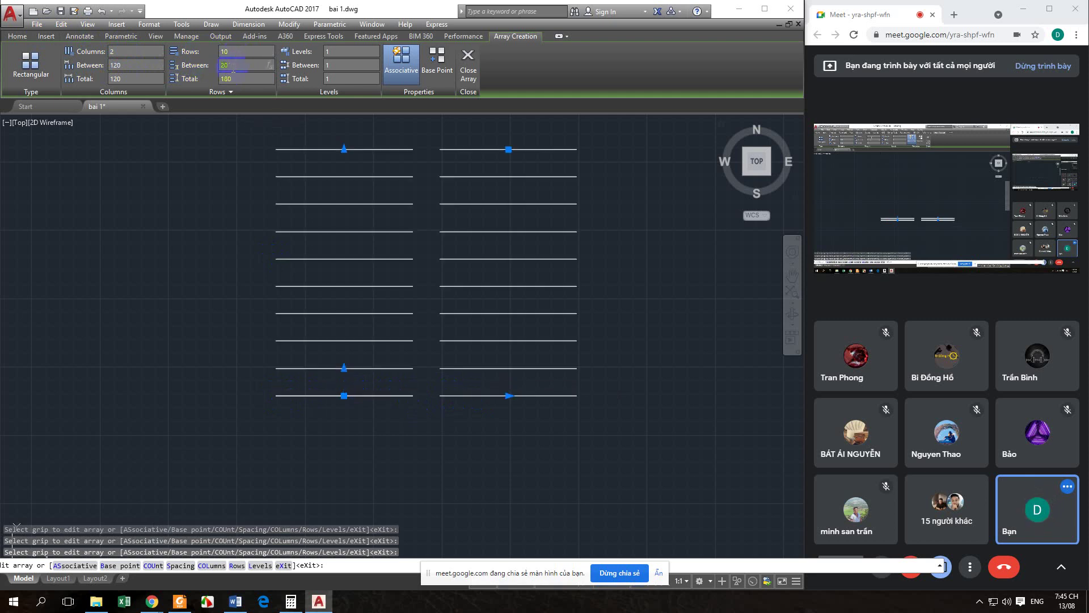
Step: Set the spacing between the array's columns to 140
left_click(122, 54)
left_click(123, 64)
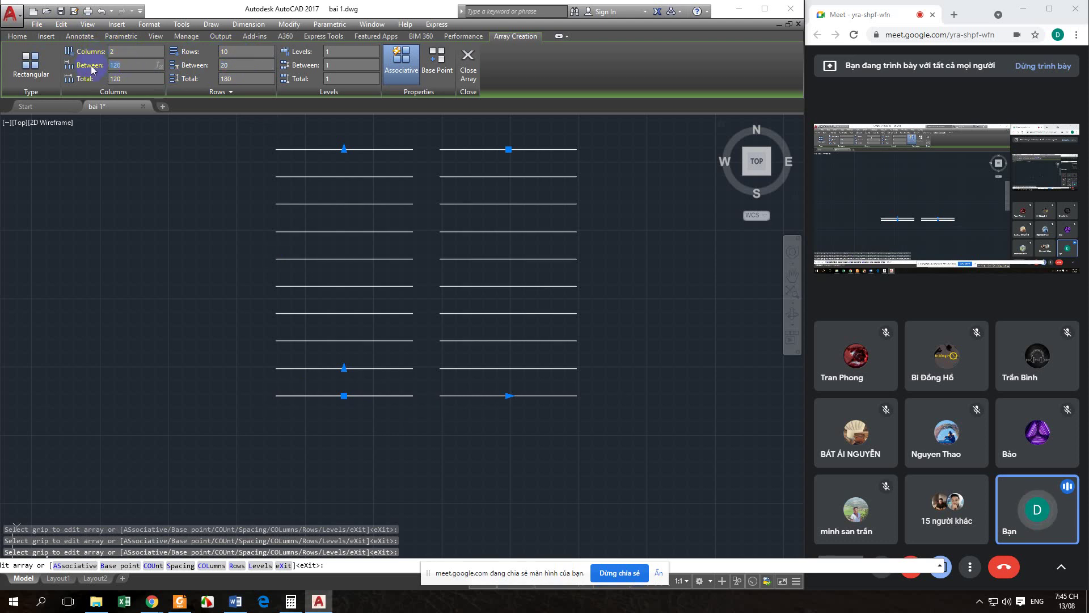
left_click(112, 67)
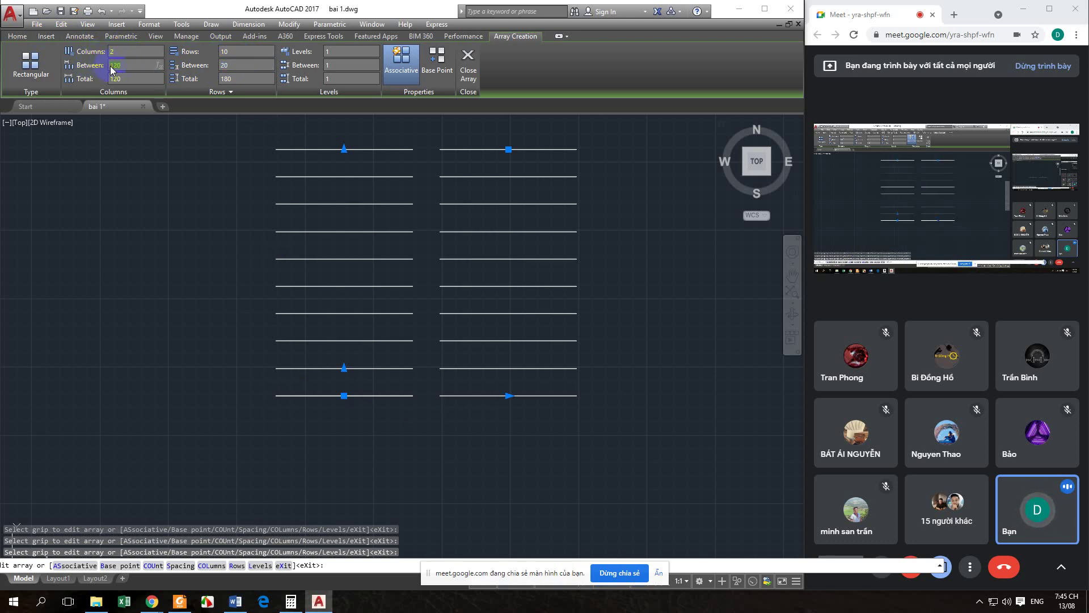
left_click(267, 238)
left_click(425, 409)
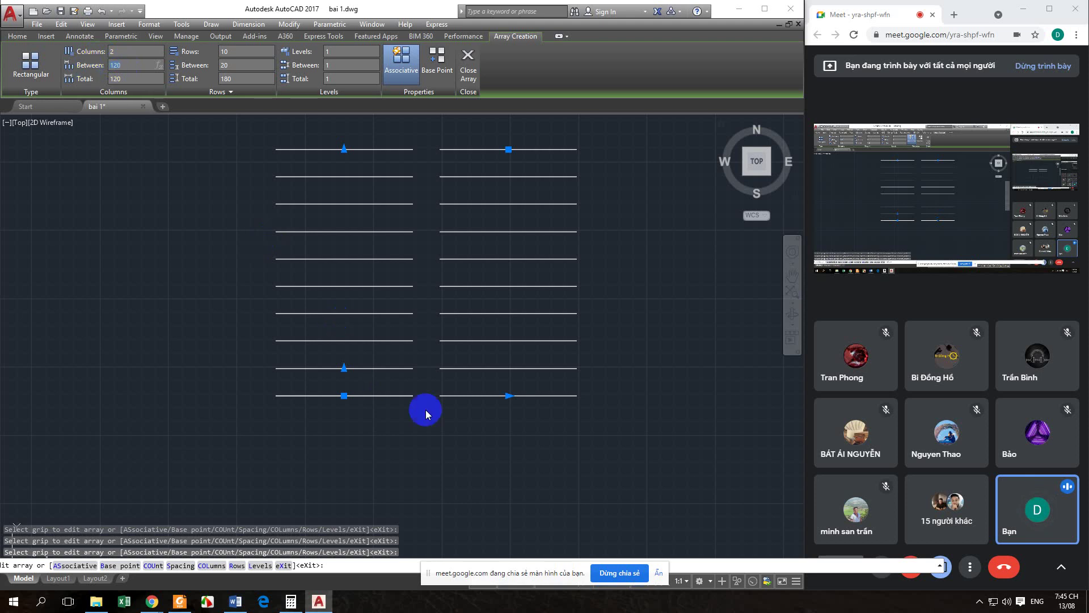
left_click(189, 148)
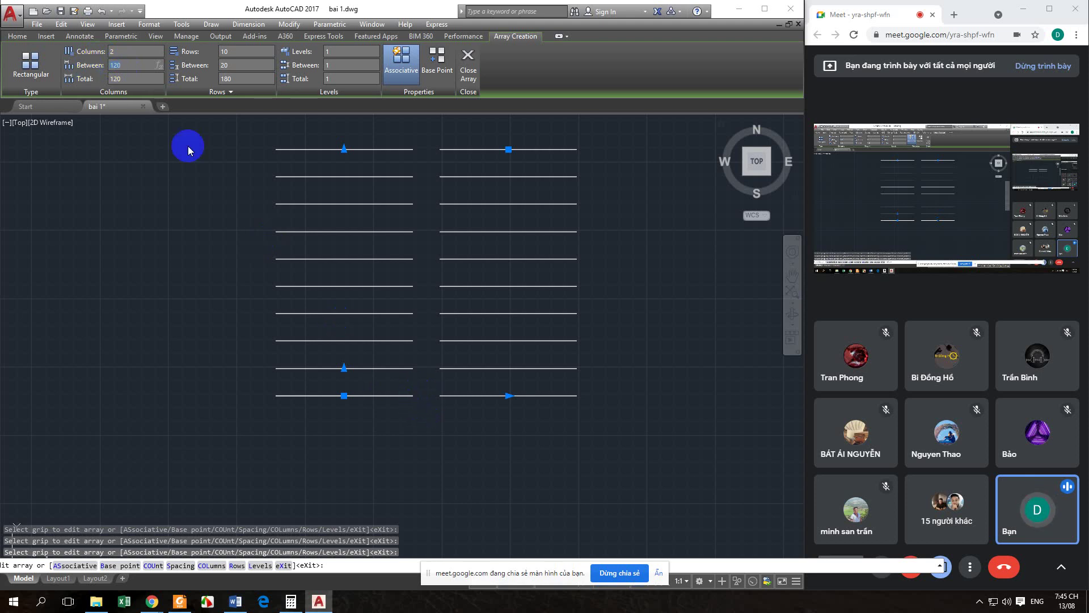
type("140")
key("Return")
Step: Finish the rectangular array of lines with its current row and column settings
left_click(128, 53)
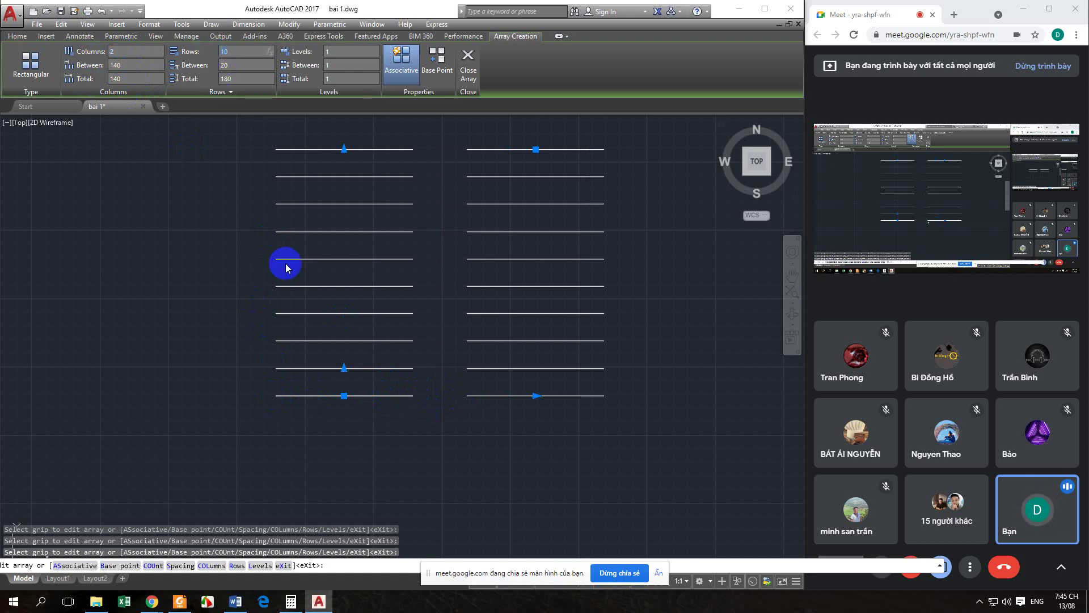
left_click(229, 63)
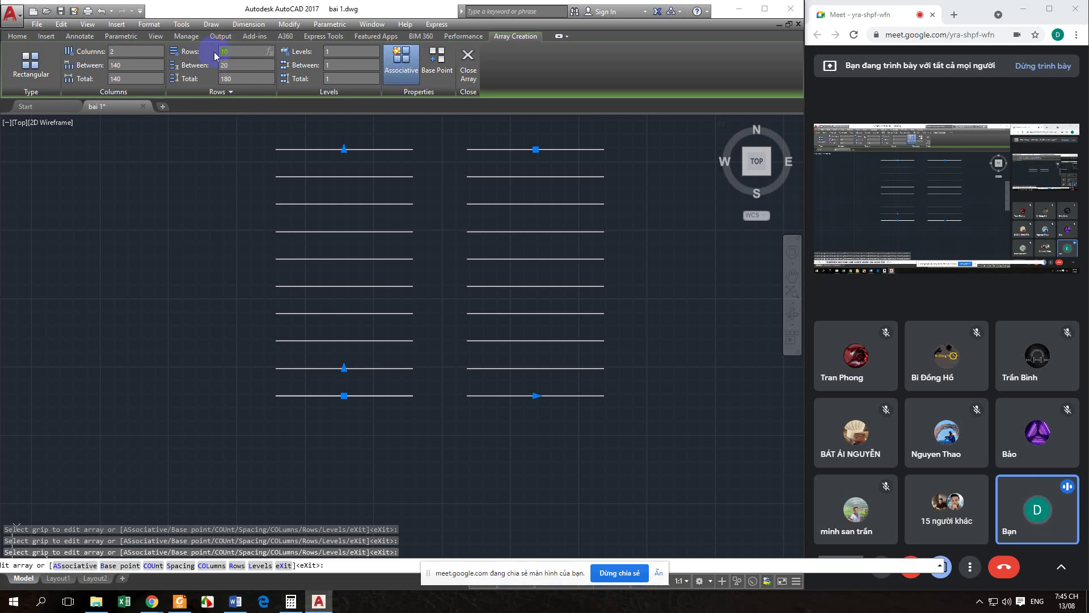
left_click(222, 66)
left_click(454, 84)
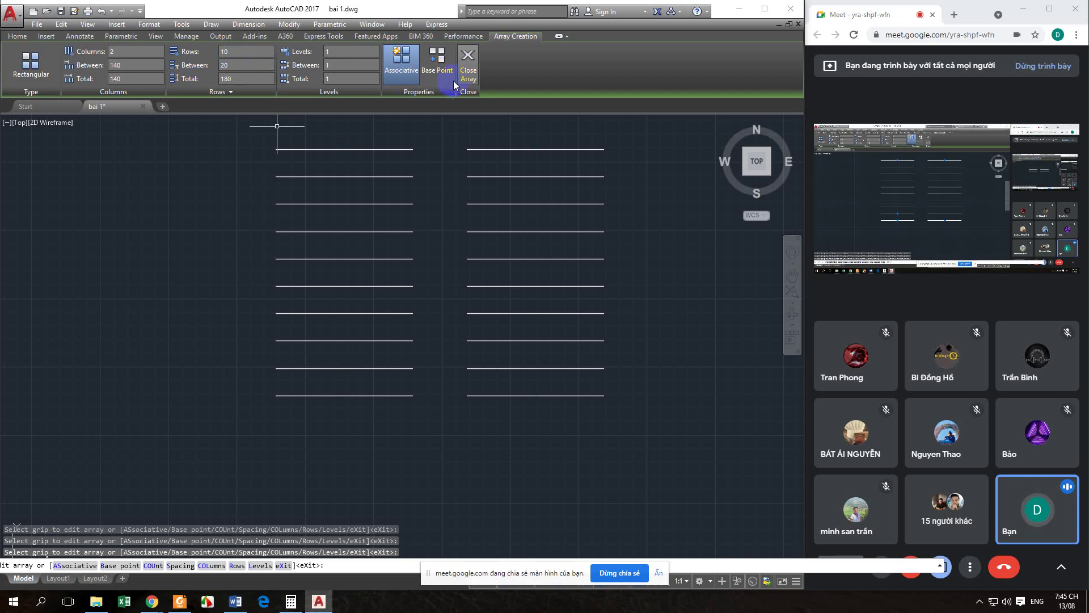
scroll(432, 267, "down", 2)
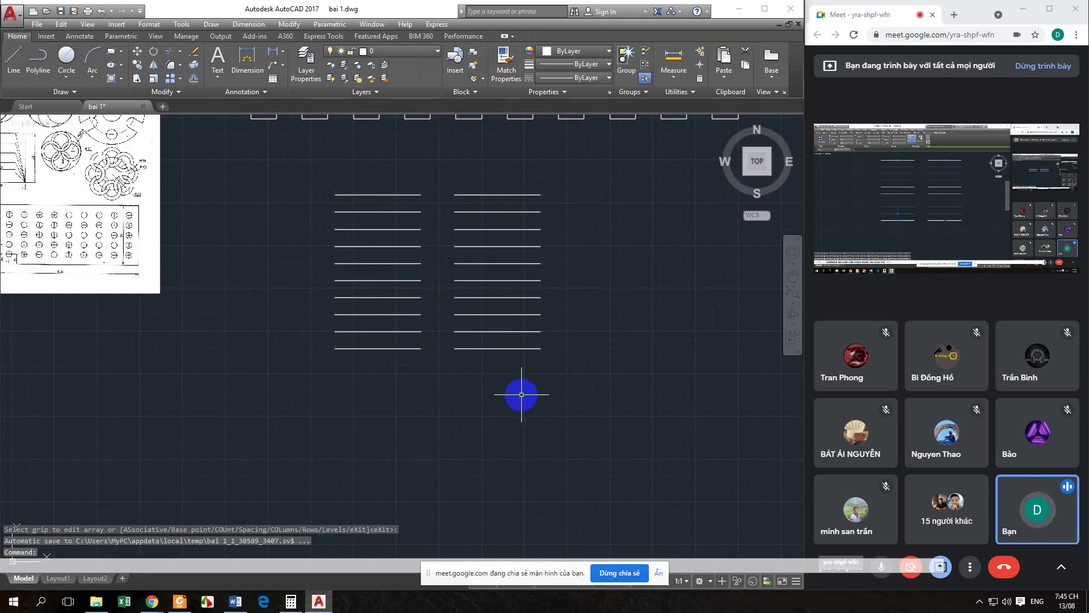